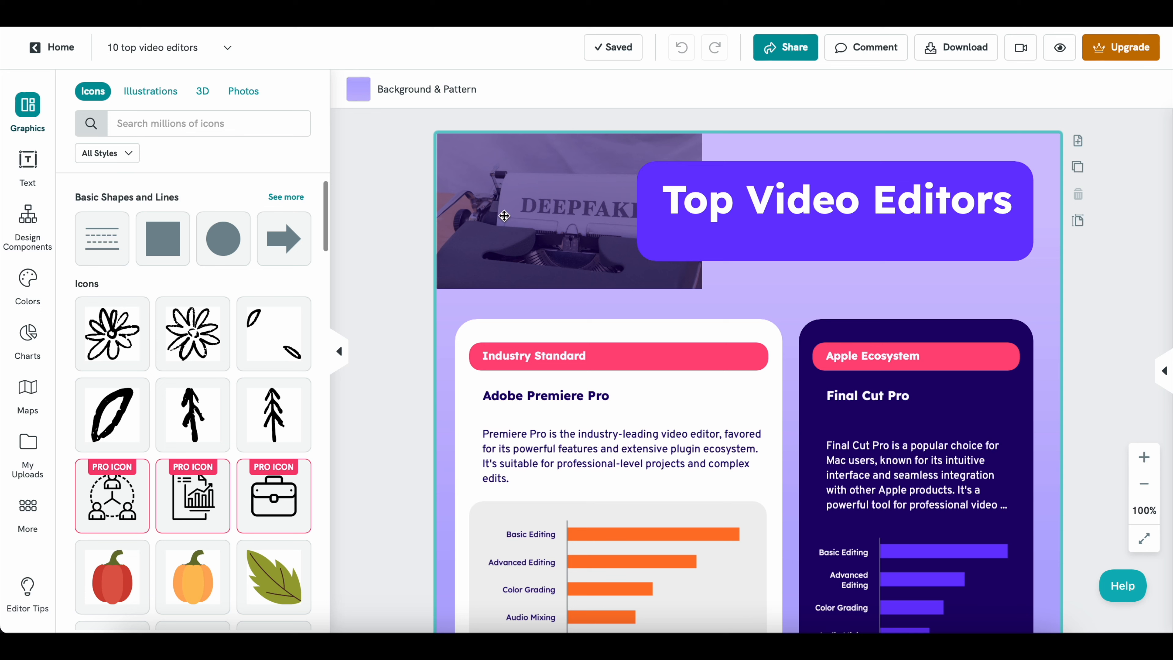
# Change the infographic's title text to "Top 3 Video Editors" and widen its text box slightly
pyautogui.click(930, 209)
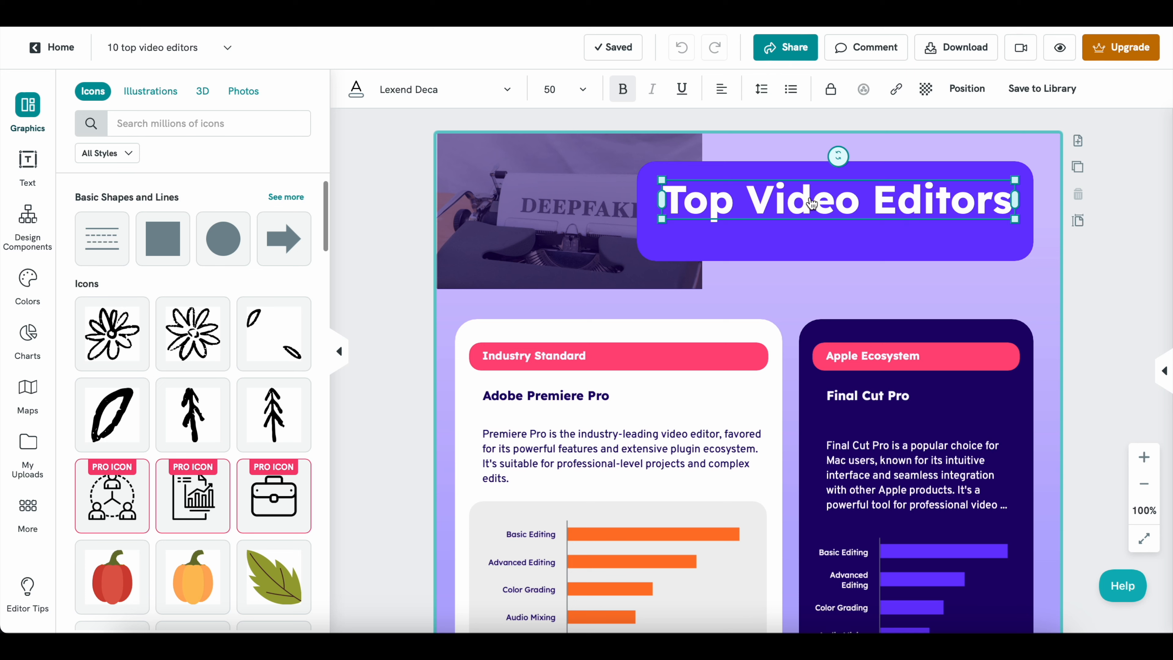
pyautogui.click(739, 199)
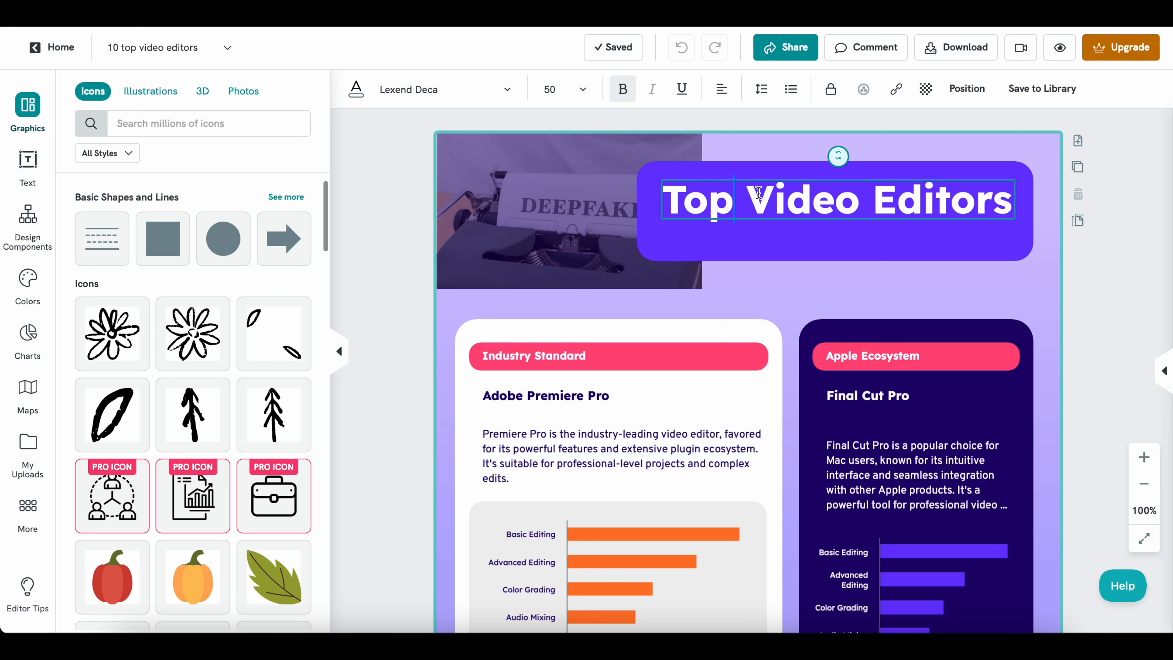
pyautogui.write('3')
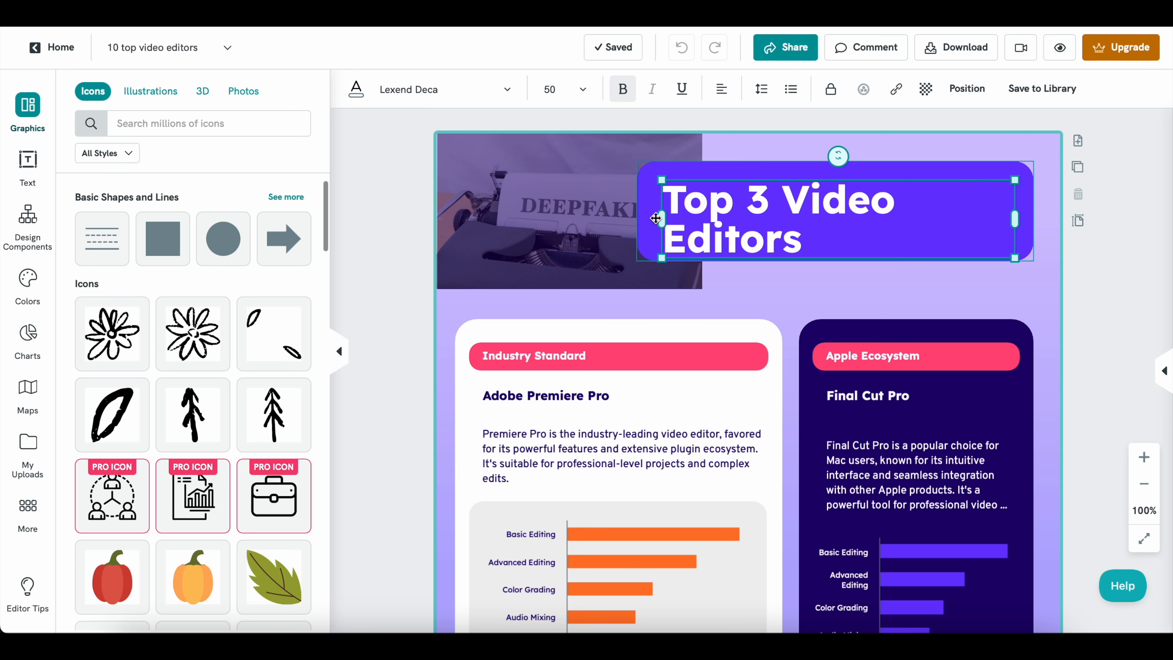
pyautogui.moveTo(658, 216)
pyautogui.mouseDown()
pyautogui.moveTo(640, 216)
pyautogui.moveTo(656, 215)
pyautogui.mouseUp()
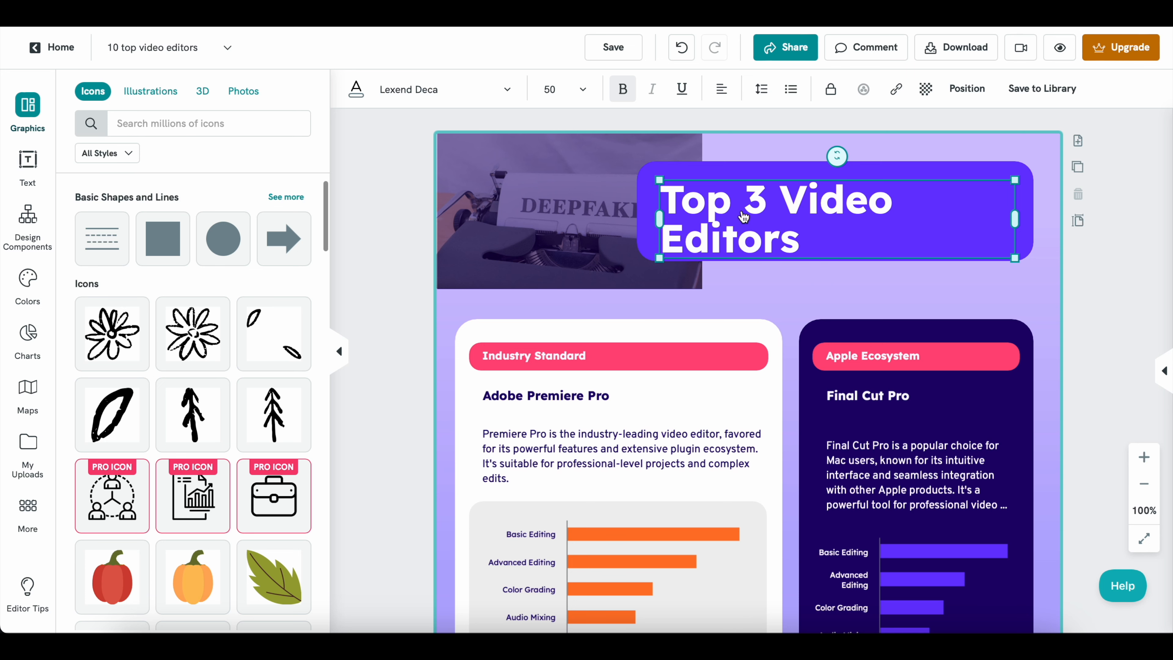
# Set the font size of the "Top 3 Video Editors" title to 40
pyautogui.click(818, 283)
pyautogui.click(785, 207)
pyautogui.click(584, 89)
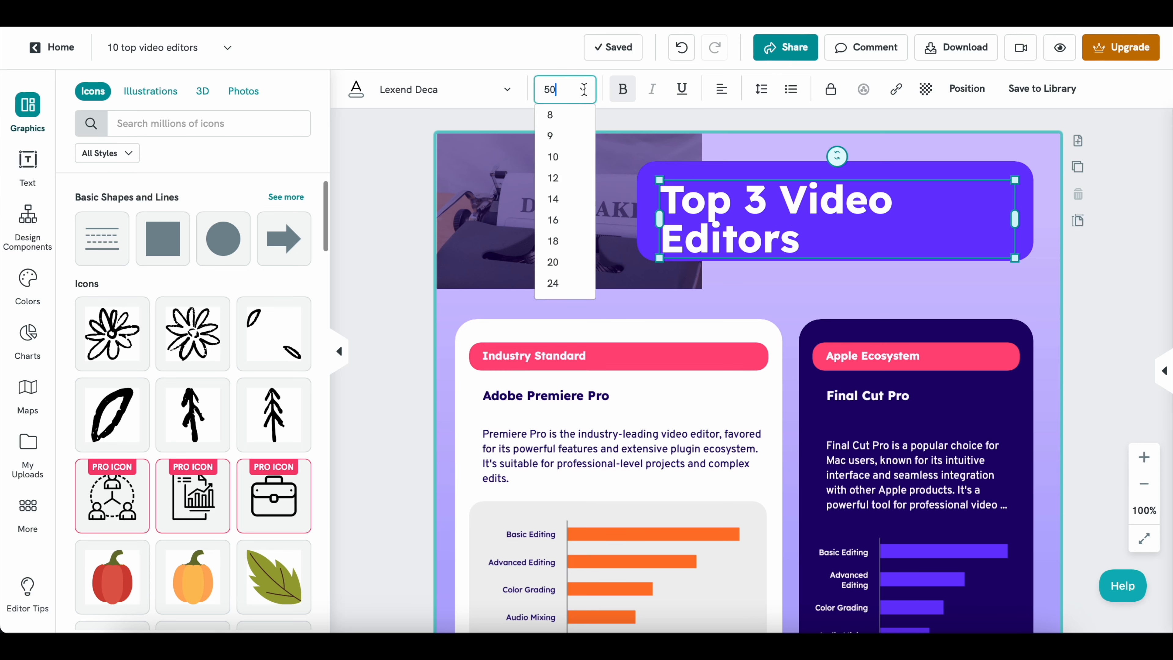
pyautogui.scroll(-3, 571, 153)
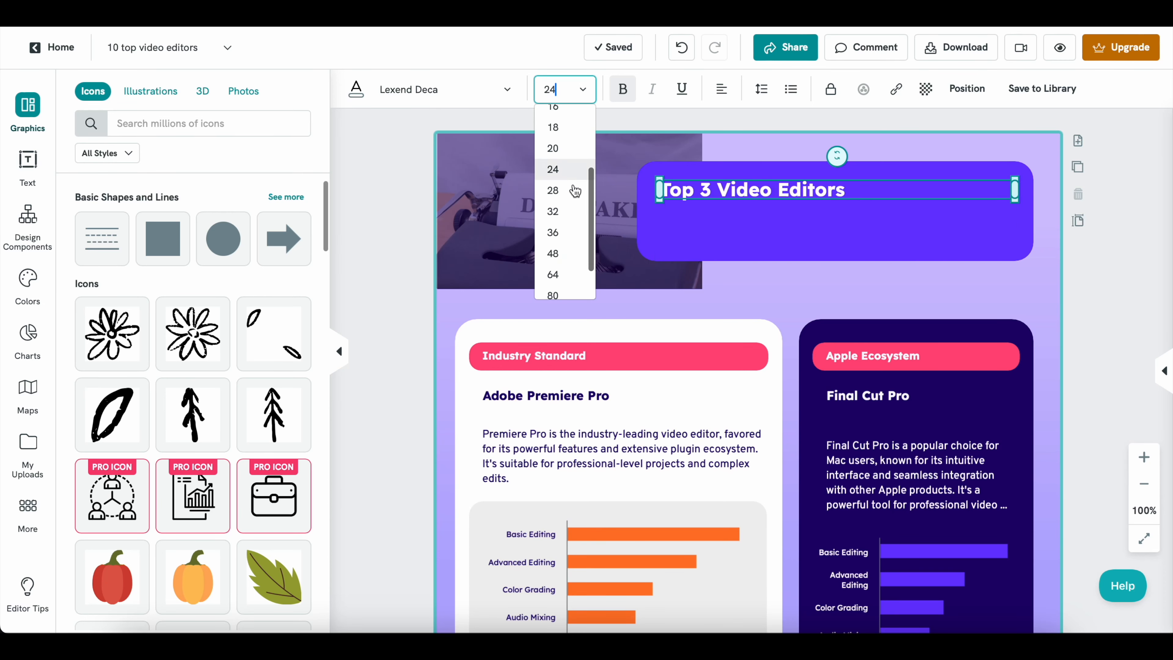
pyautogui.write('40')
pyautogui.press('Return')
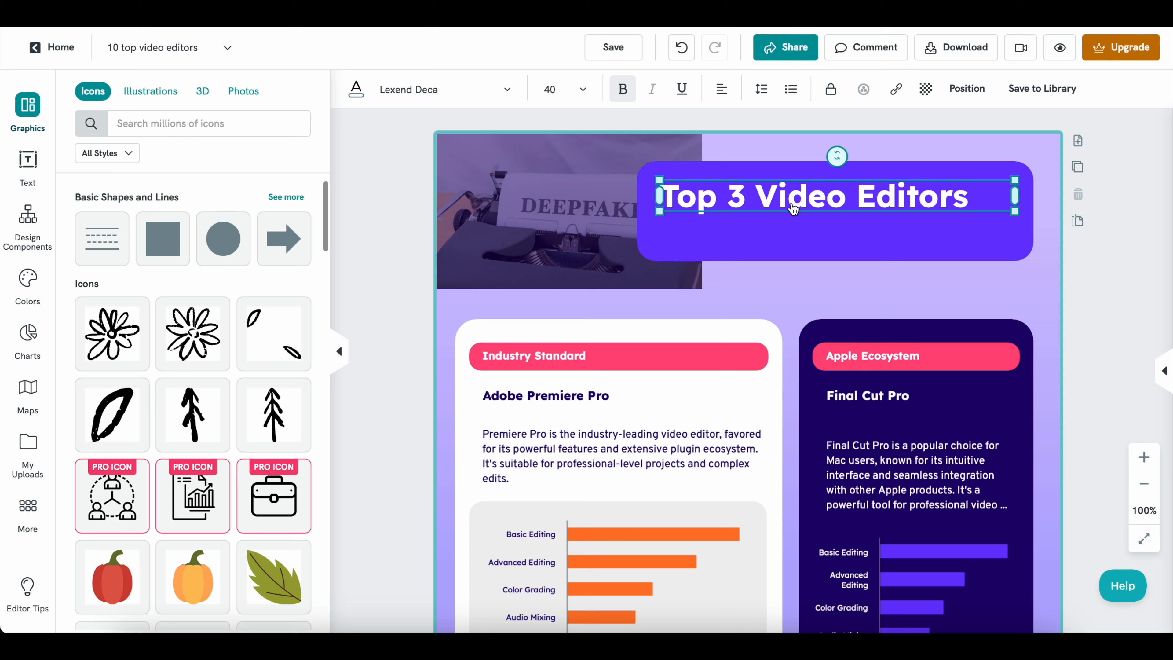
pyautogui.click(1103, 282)
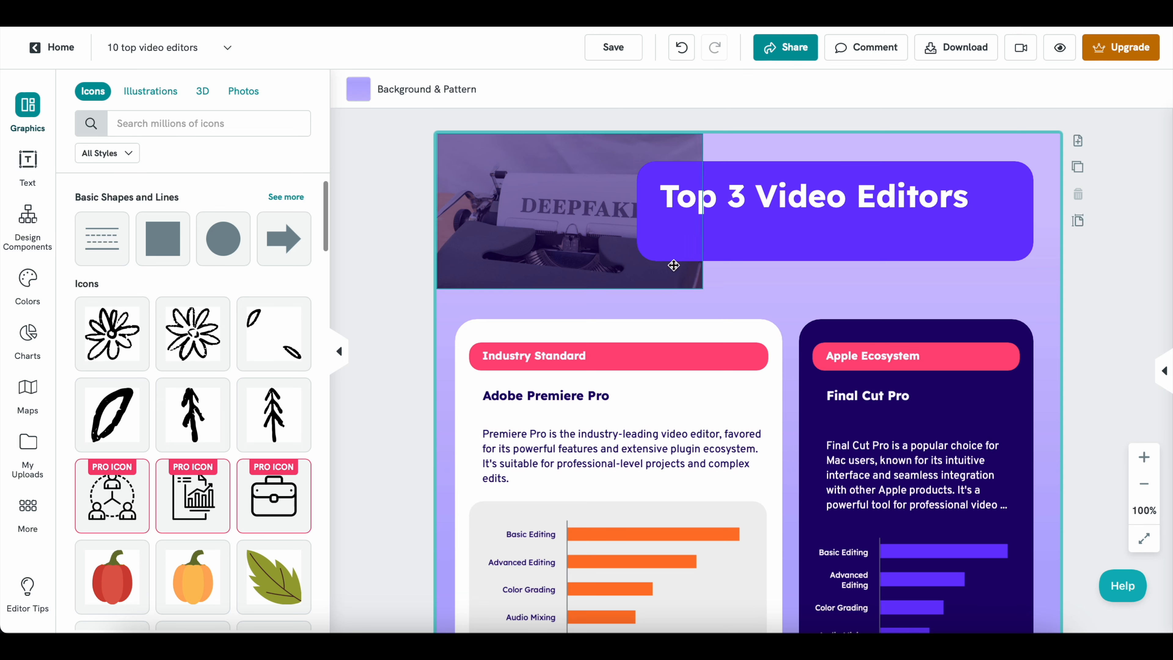
# Move the purple banner behind the title slightly to the left, leaving the title text in place
pyautogui.click(718, 246)
pyautogui.moveTo(743, 228)
pyautogui.mouseDown()
pyautogui.moveTo(621, 250)
pyautogui.moveTo(740, 221)
pyautogui.moveTo(731, 223)
pyautogui.mouseUp()
pyautogui.click(477, 232)
# Add the hand-drawn open-petal flower icon to the page and delete the extra copy placed over the header photo
pyautogui.moveTo(217, 343)
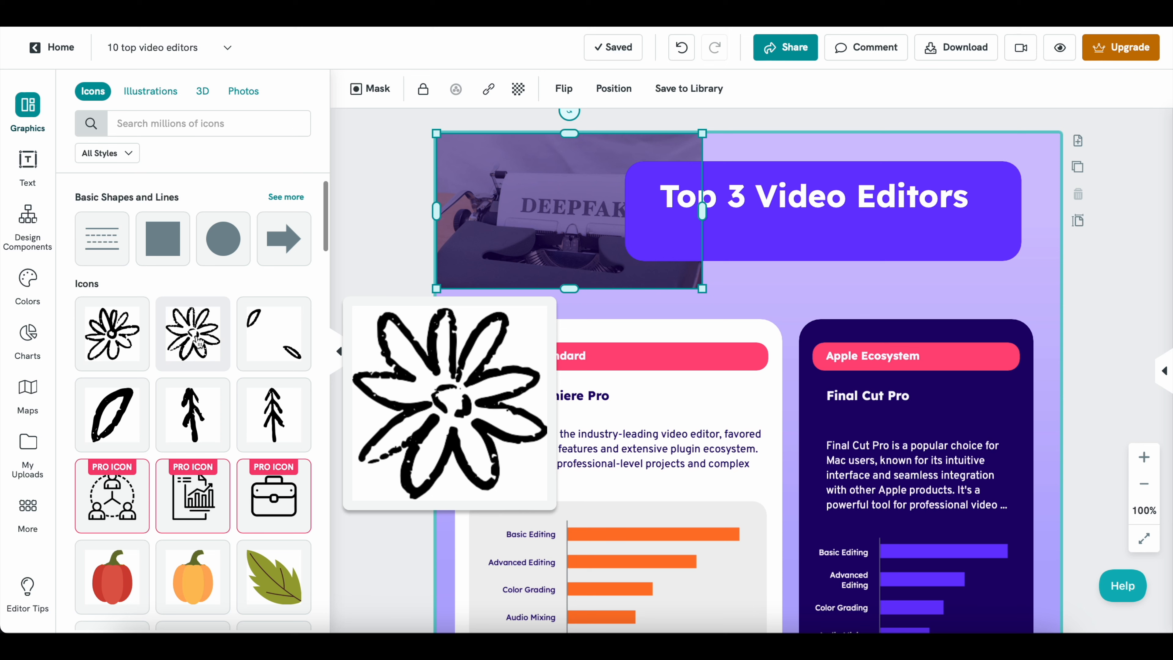
pyautogui.click(204, 342)
pyautogui.moveTo(194, 335); pyautogui.dragTo(535, 240)
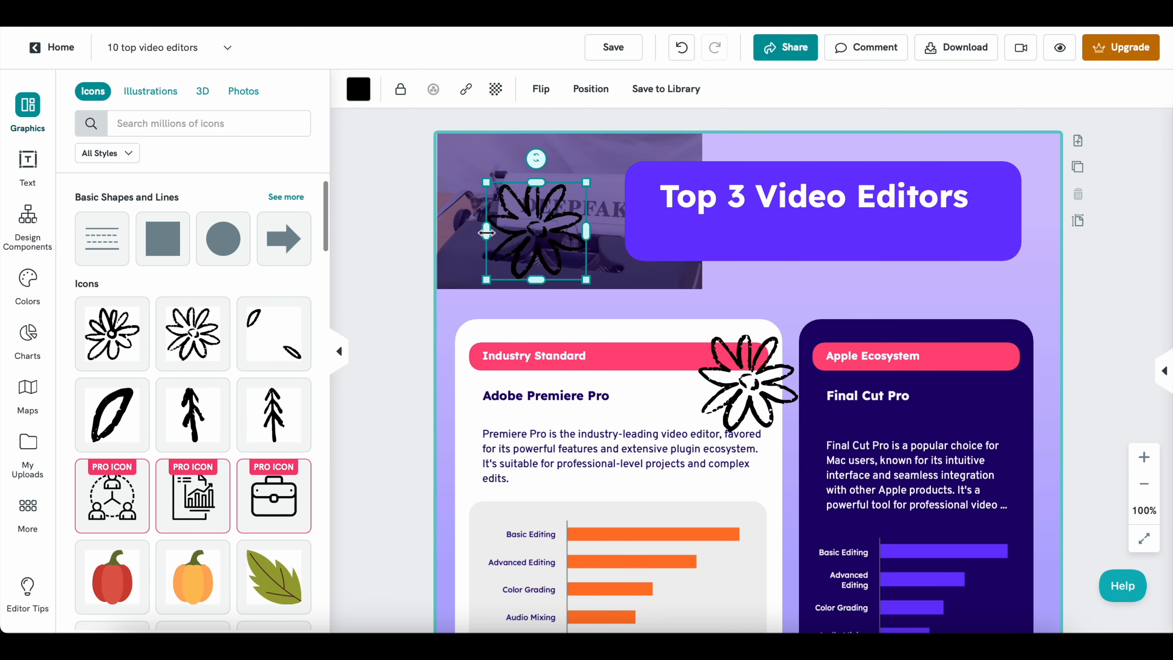
pyautogui.moveTo(562, 241); pyautogui.dragTo(781, 284)
pyautogui.press('Delete')
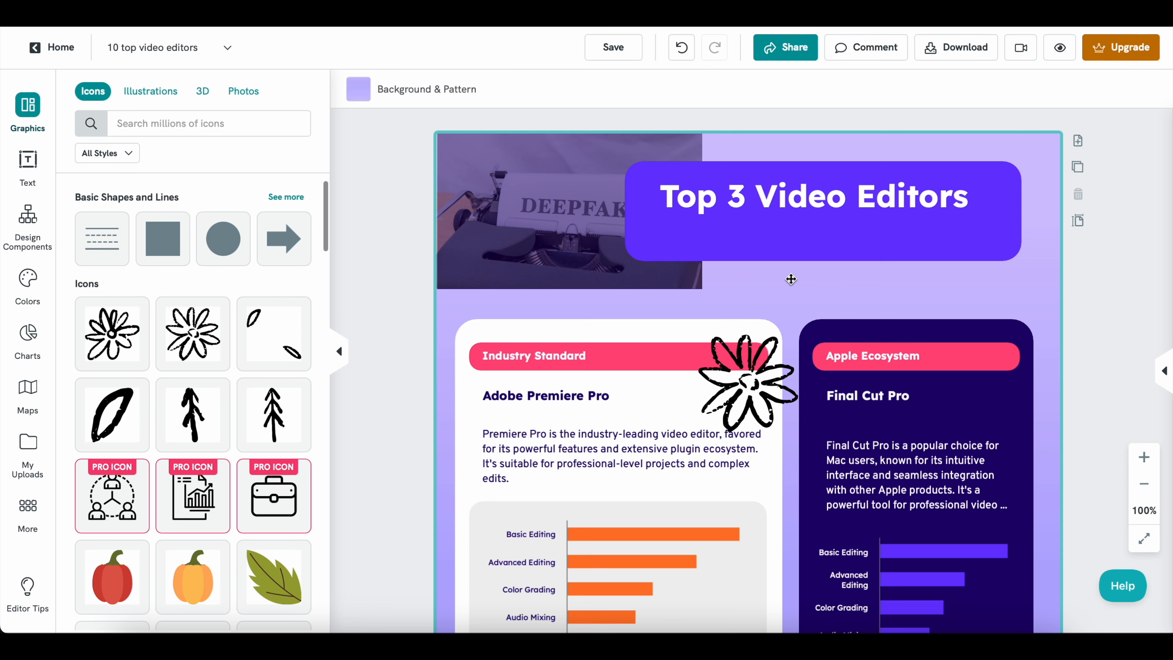
# Open the data table of the Adobe Premiere Pro bar chart and review its feature categories and values
pyautogui.scroll(-2, 413, 259)
pyautogui.scroll(-2, 420, 256)
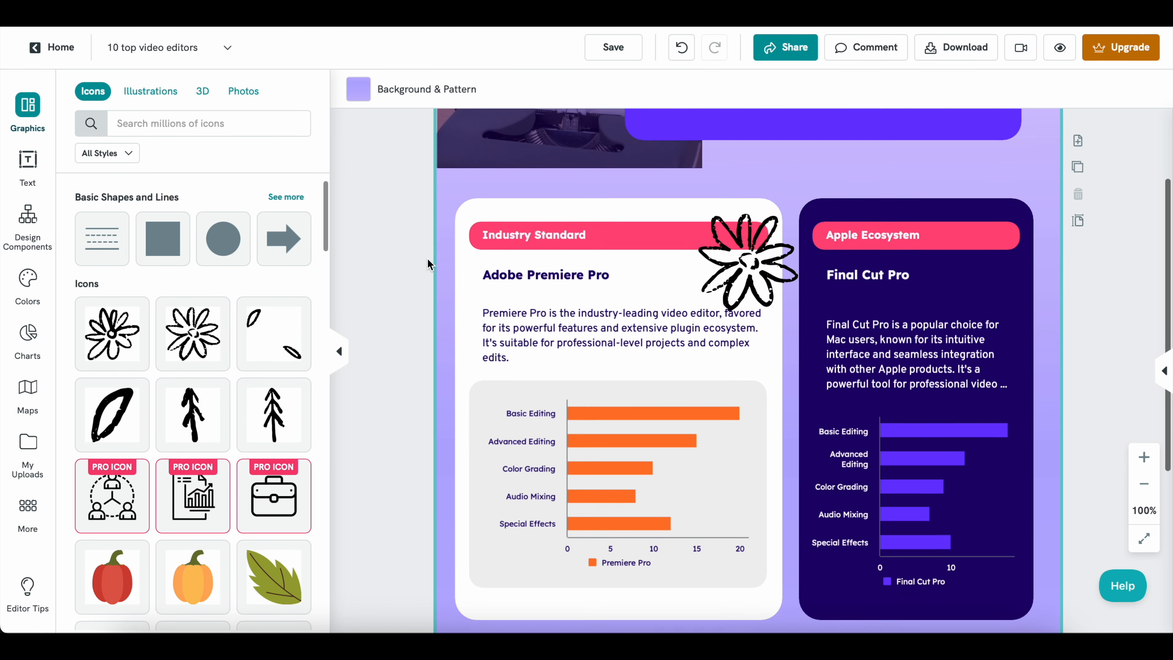
pyautogui.moveTo(676, 391)
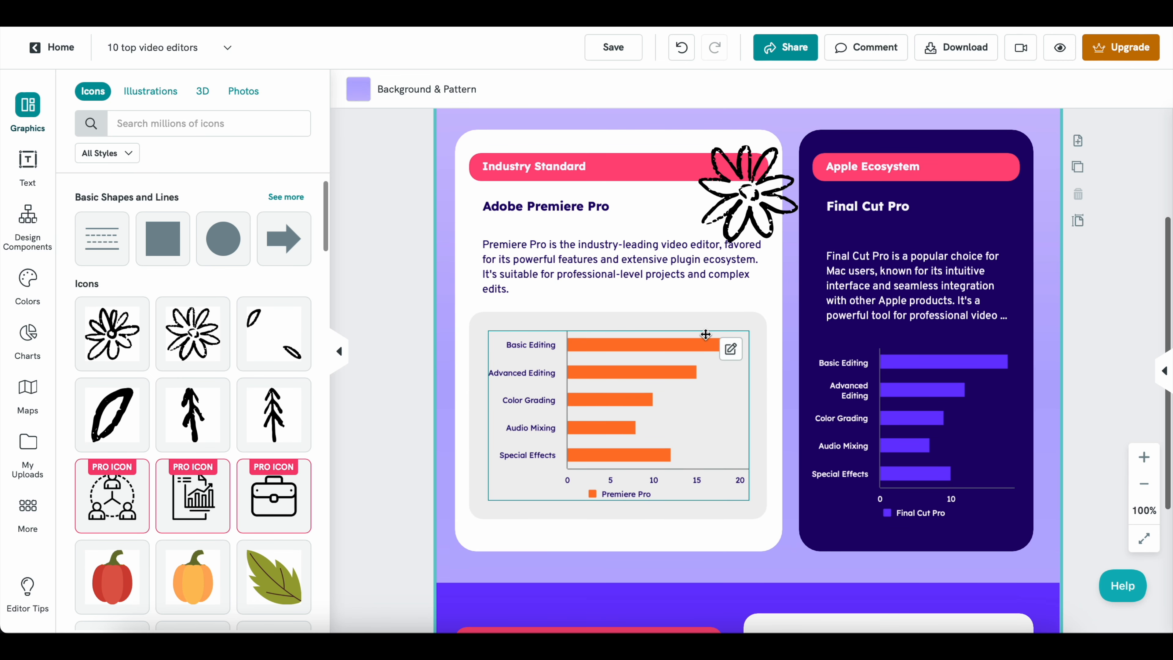
pyautogui.moveTo(639, 358)
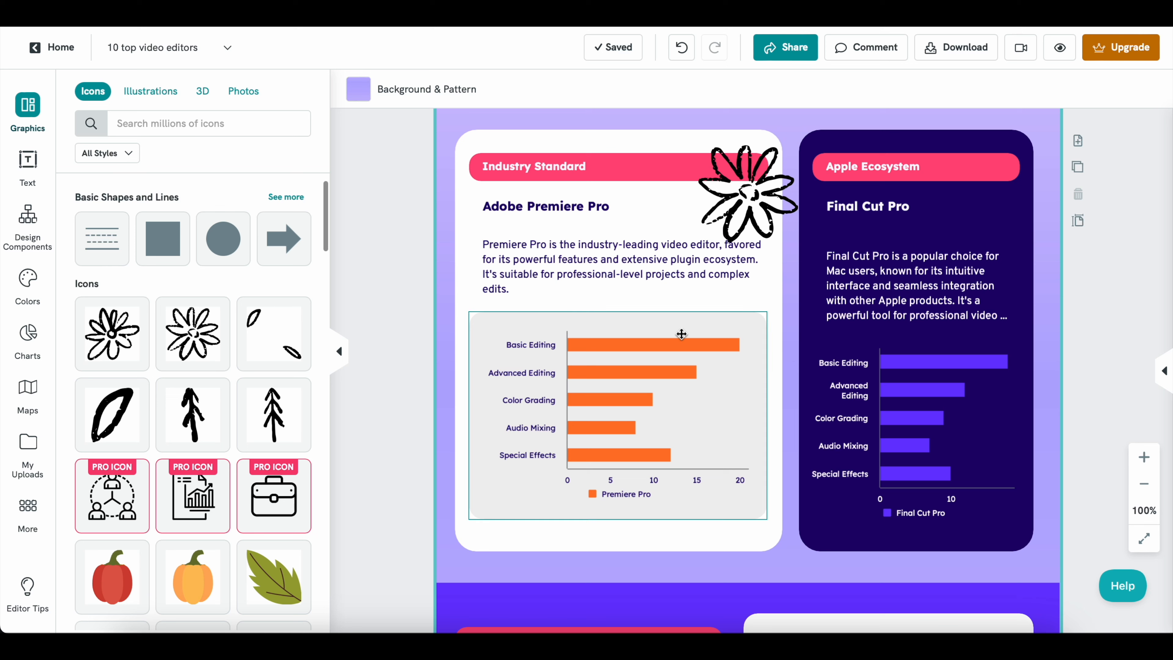
pyautogui.click(733, 349)
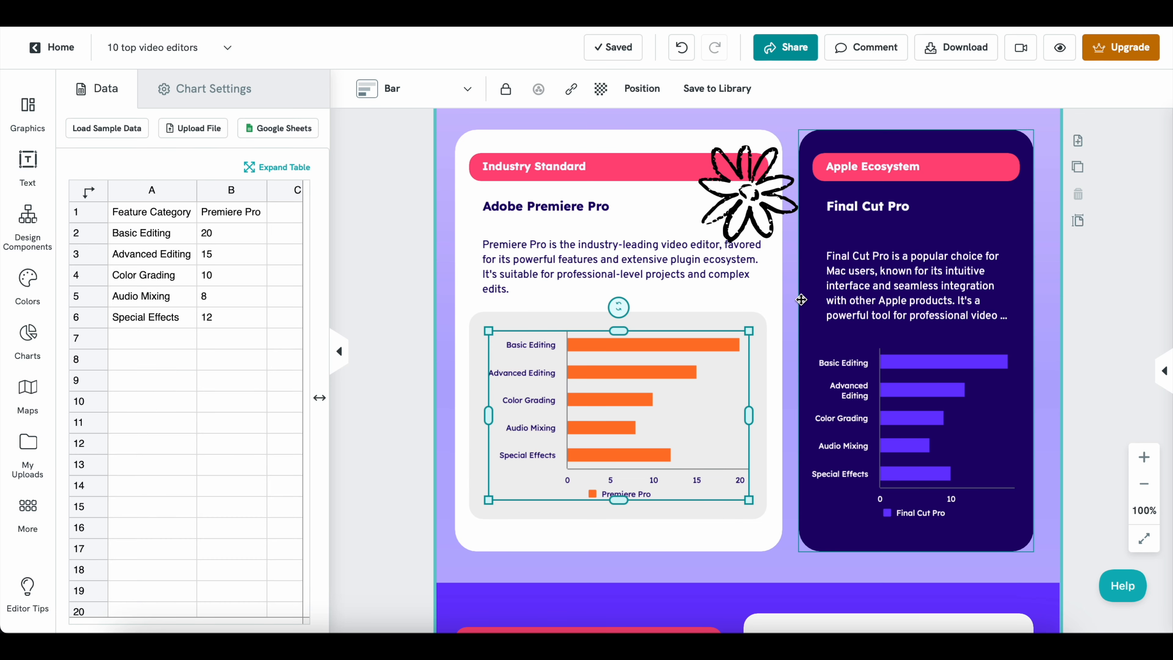
pyautogui.hscroll(5, 231, 277)
pyautogui.hscroll(-5, 231, 277)
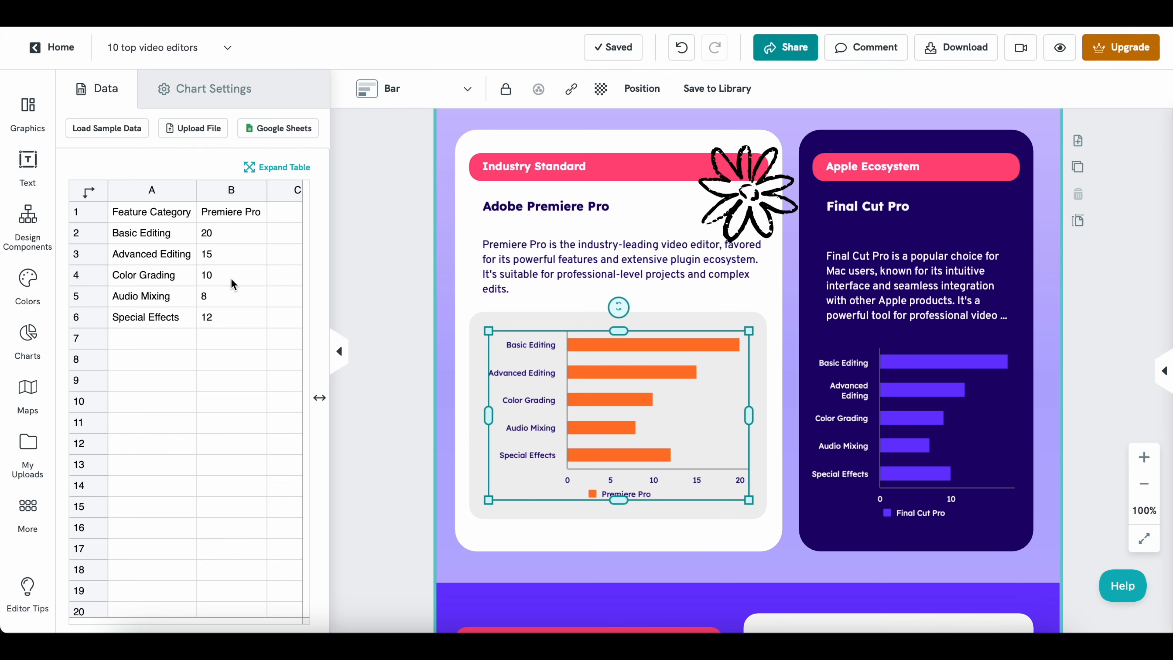
pyautogui.click(390, 210)
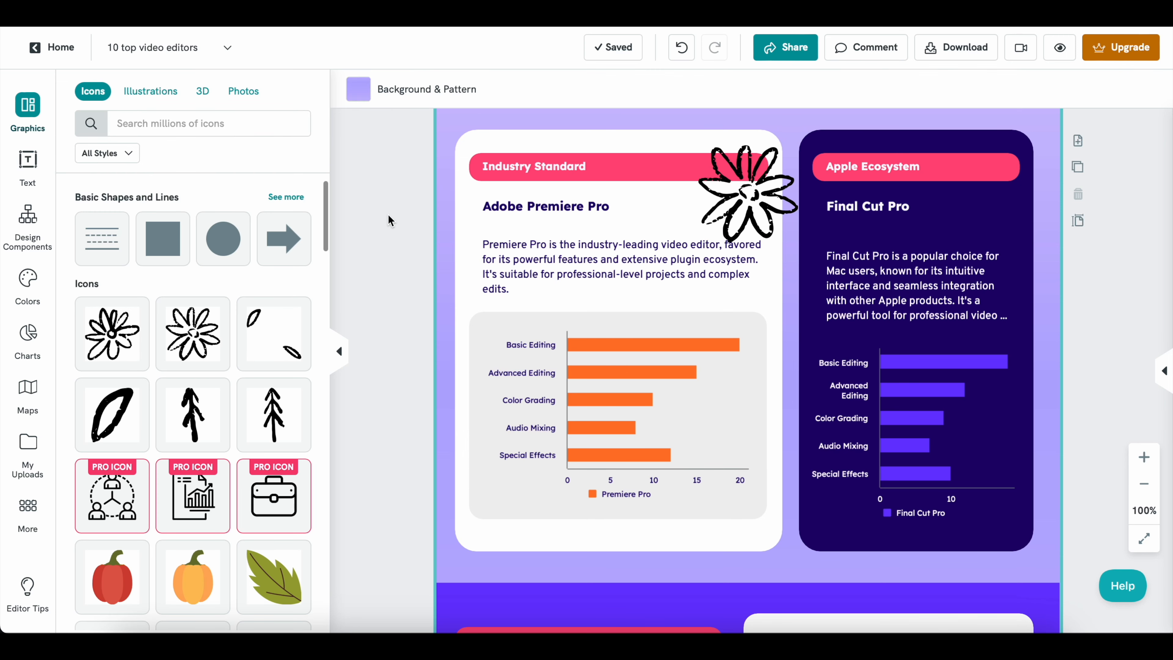
# Browse the design component categories and examine the ready-made Diagrams & Charts components
pyautogui.scroll(2, 390, 243)
pyautogui.click(28, 215)
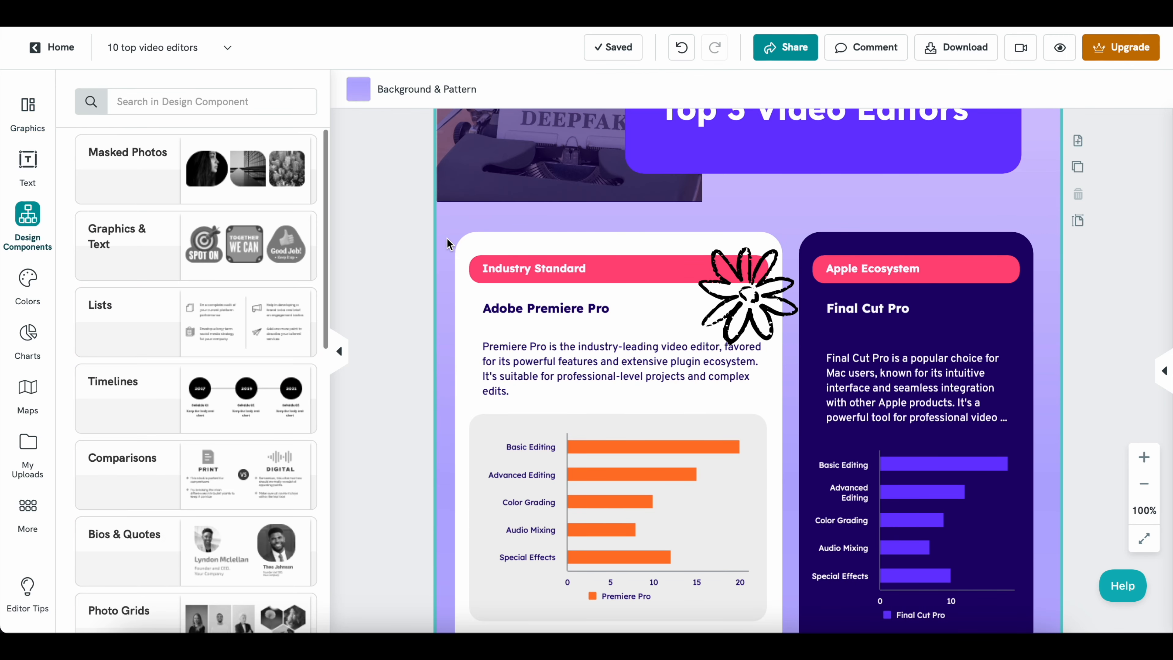
pyautogui.scroll(-8, 222, 248)
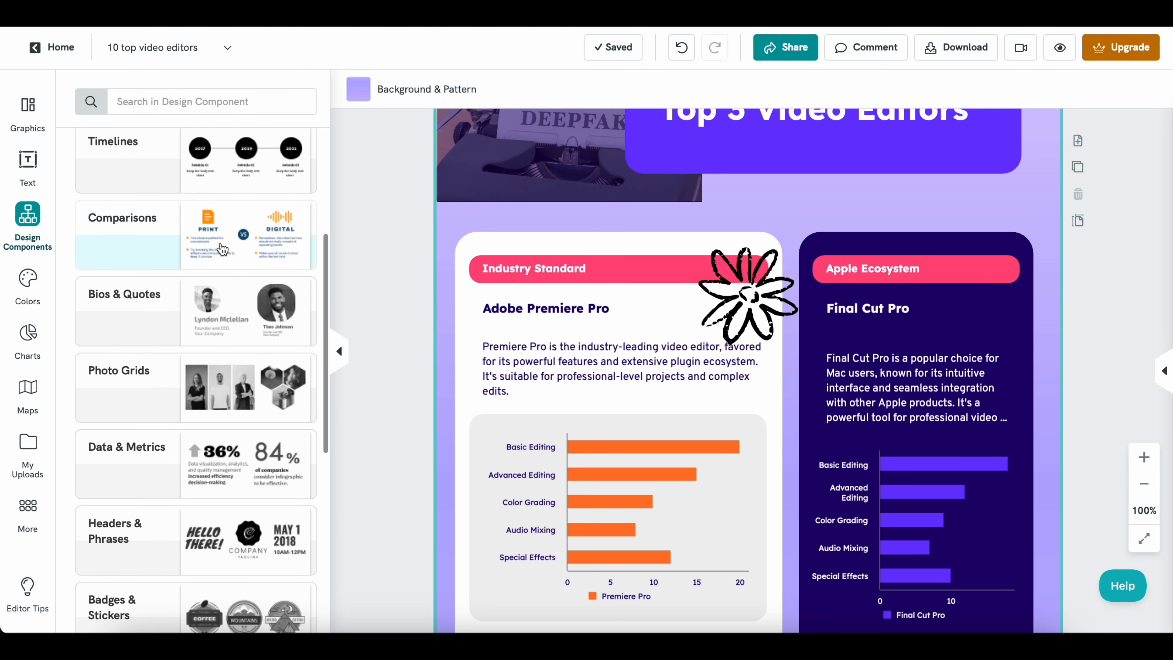
pyautogui.scroll(-3, 222, 249)
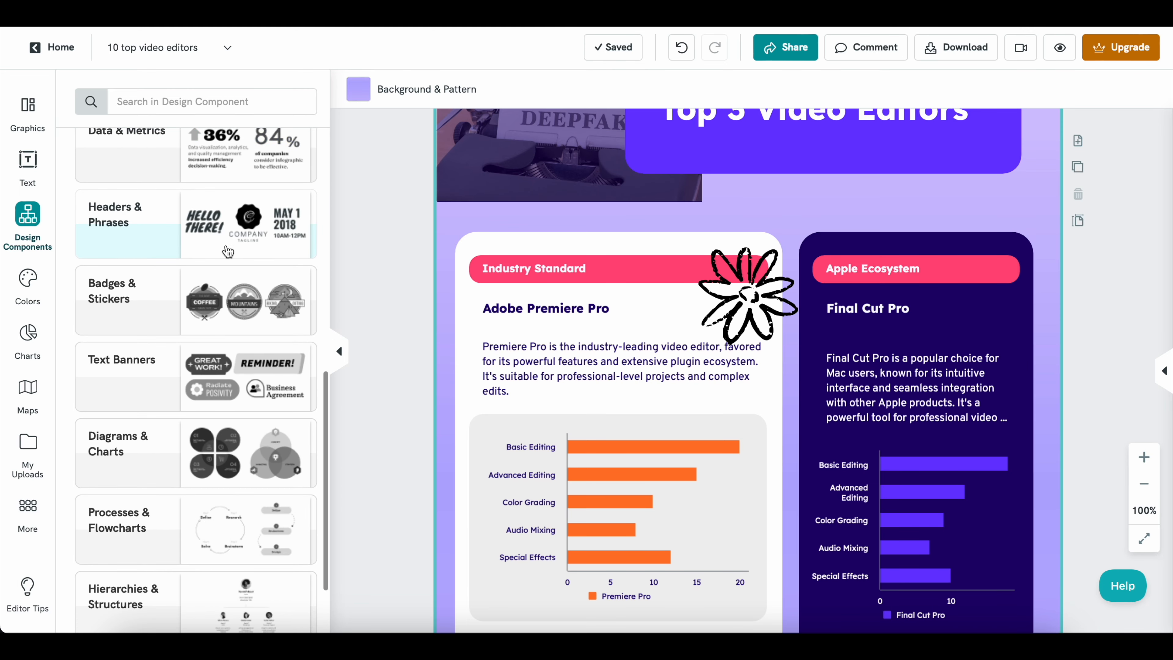
pyautogui.scroll(-6, 501, 318)
pyautogui.click(149, 457)
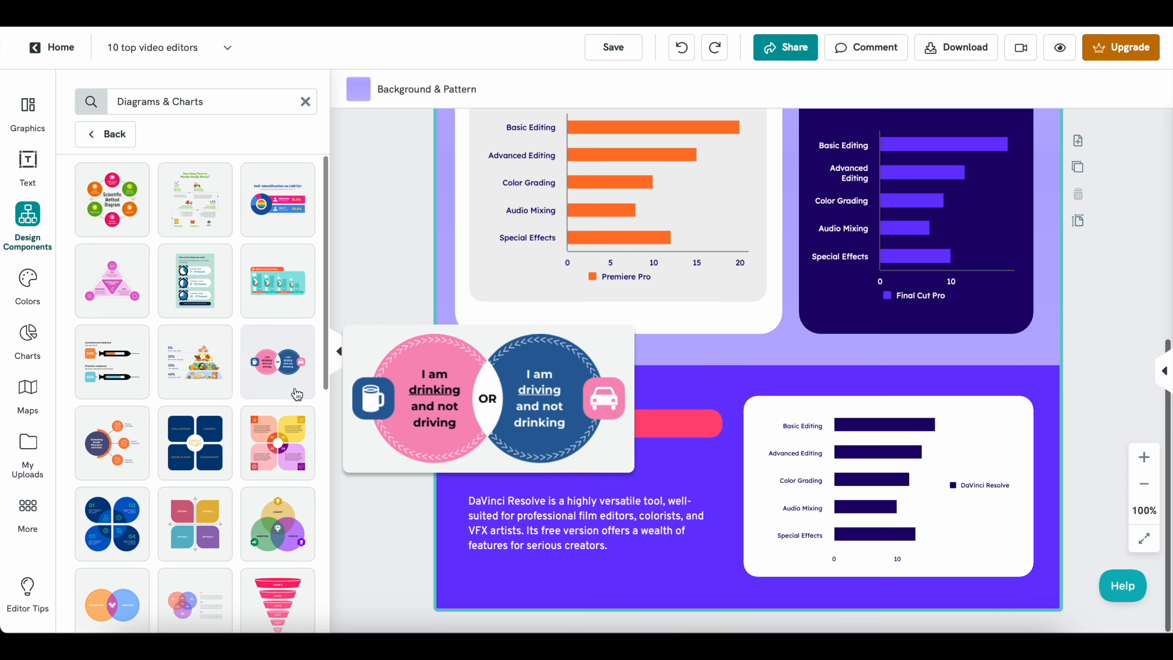
pyautogui.scroll(-15, 223, 361)
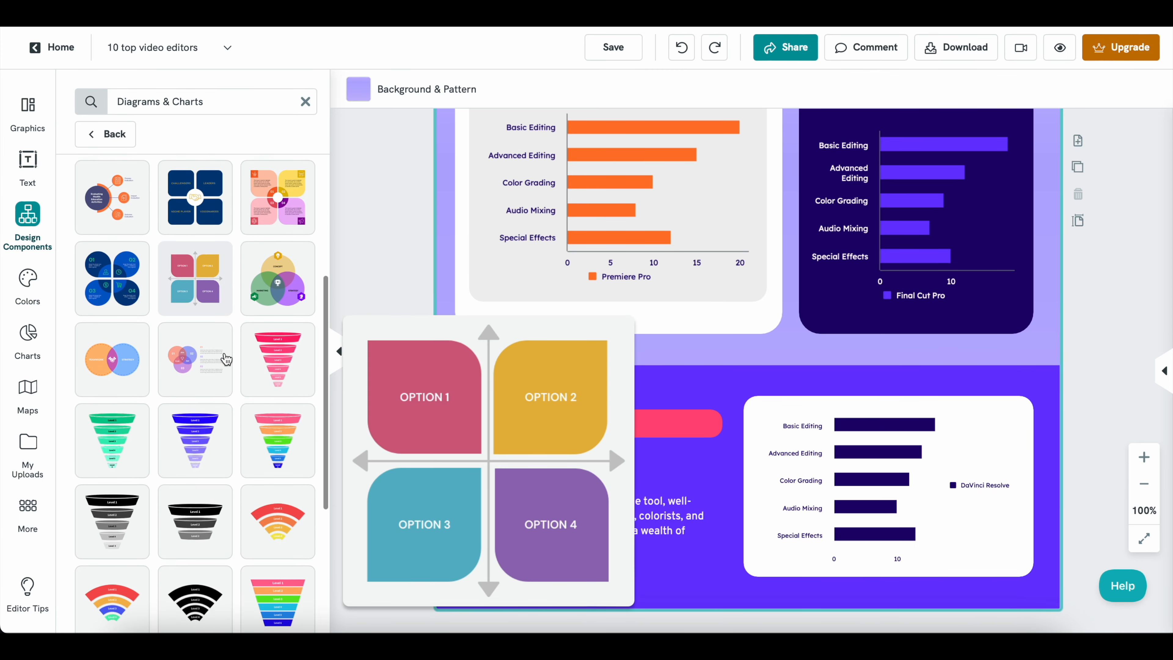
pyautogui.scroll(12, 223, 332)
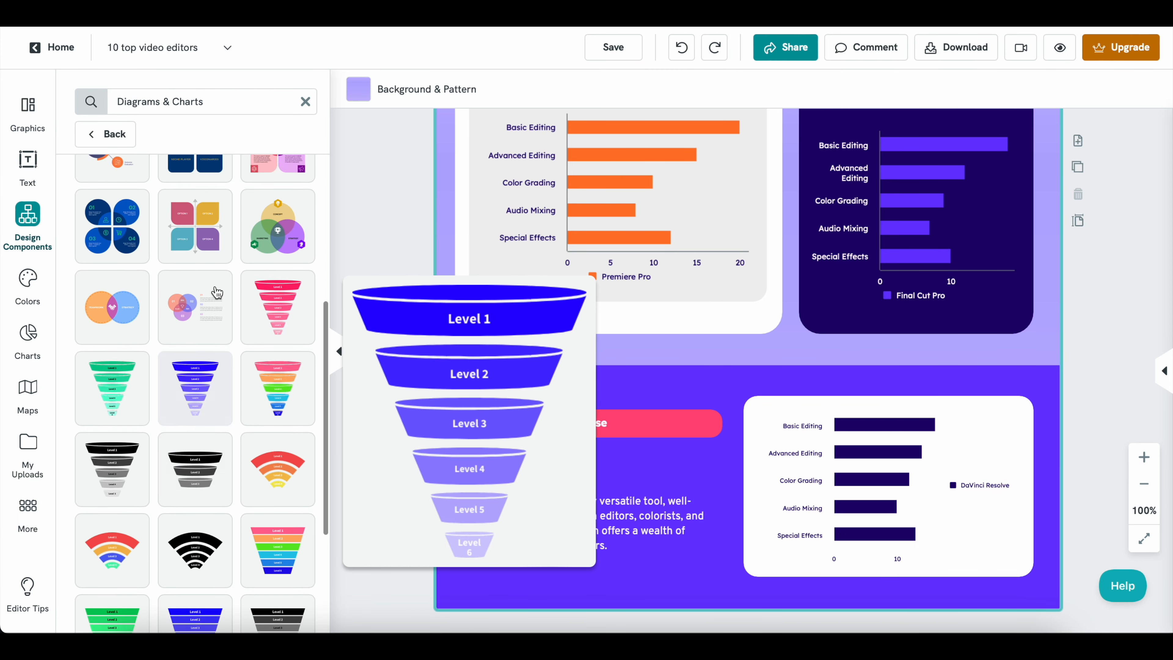
pyautogui.click(104, 133)
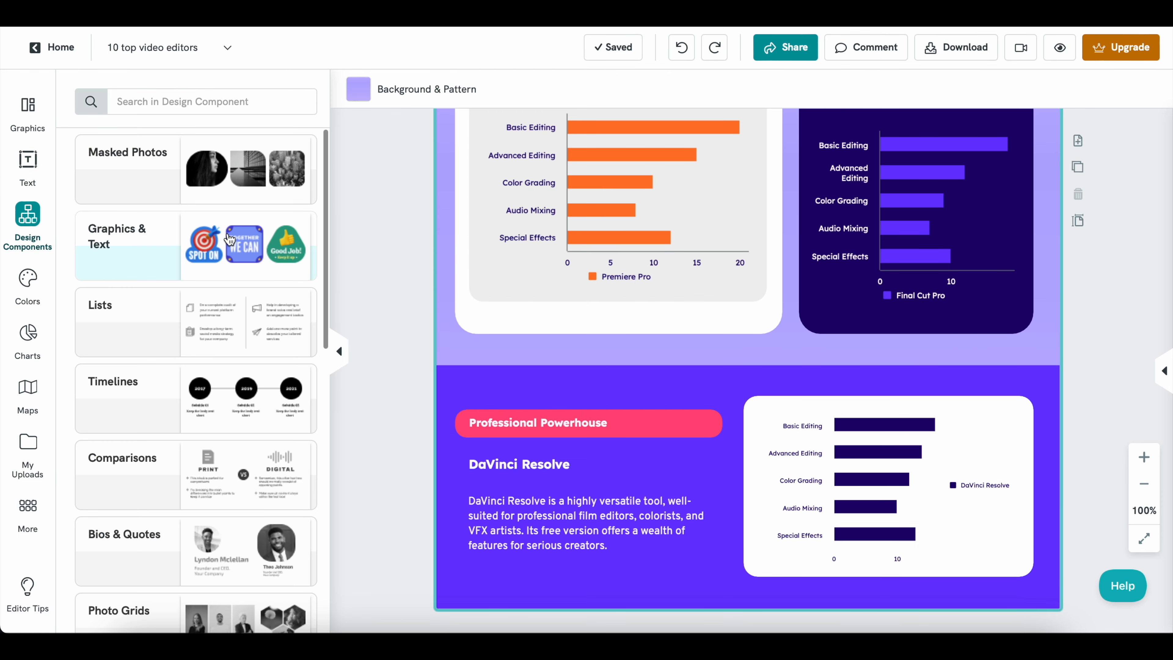
# Look through the full list of design component categories, from Masked Photos to Hierarchies & Structures
pyautogui.scroll(-2, 201, 263)
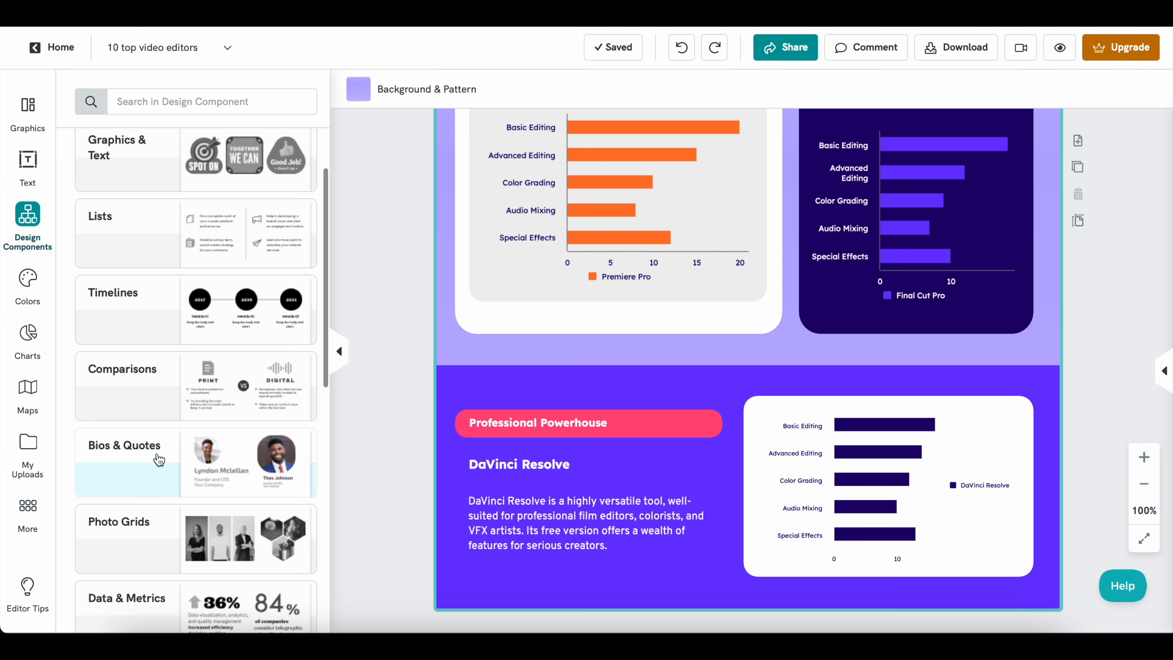
pyautogui.scroll(-3, 157, 460)
pyautogui.scroll(-2, 158, 460)
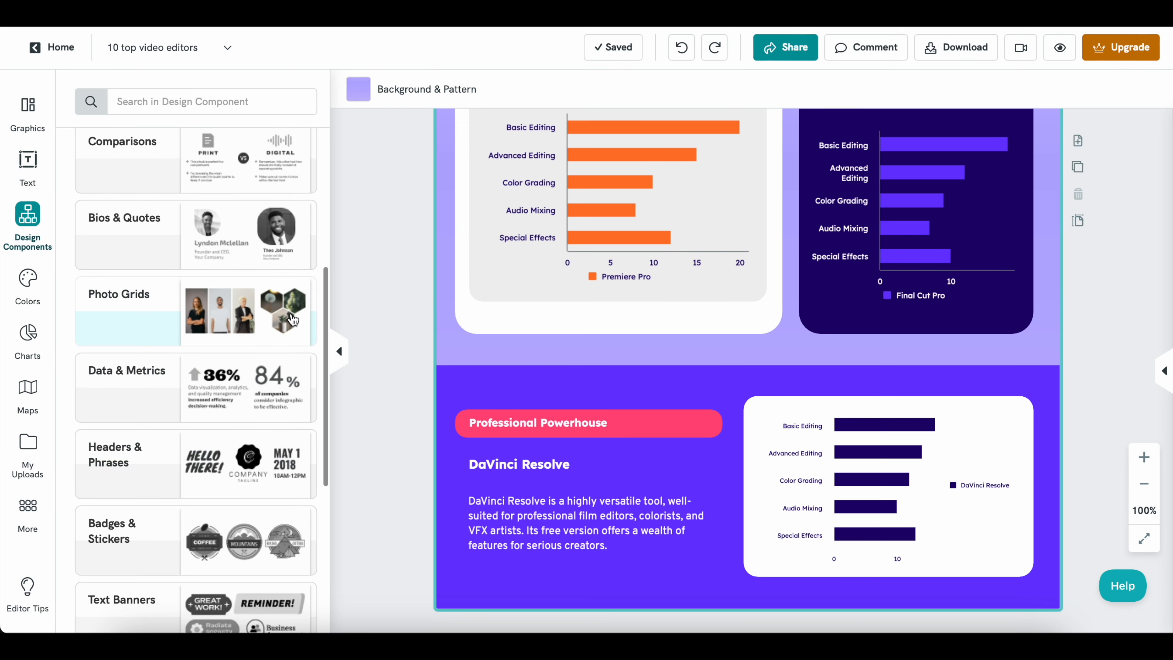
pyautogui.scroll(-2, 168, 385)
pyautogui.scroll(-1, 168, 384)
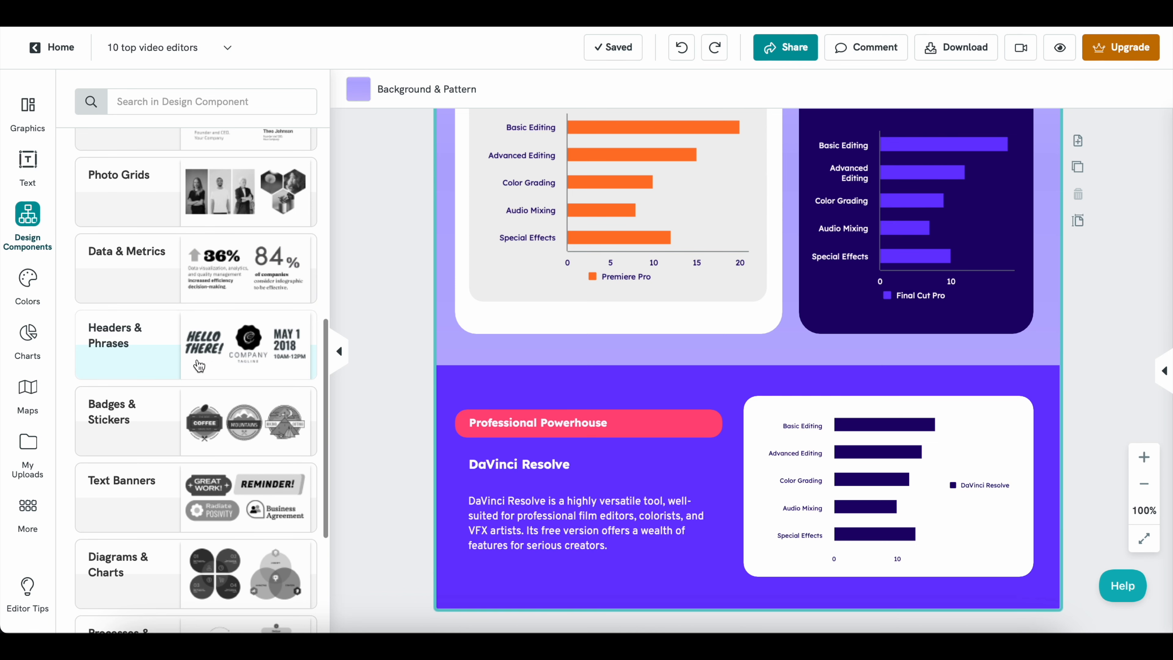
pyautogui.scroll(-5, 163, 419)
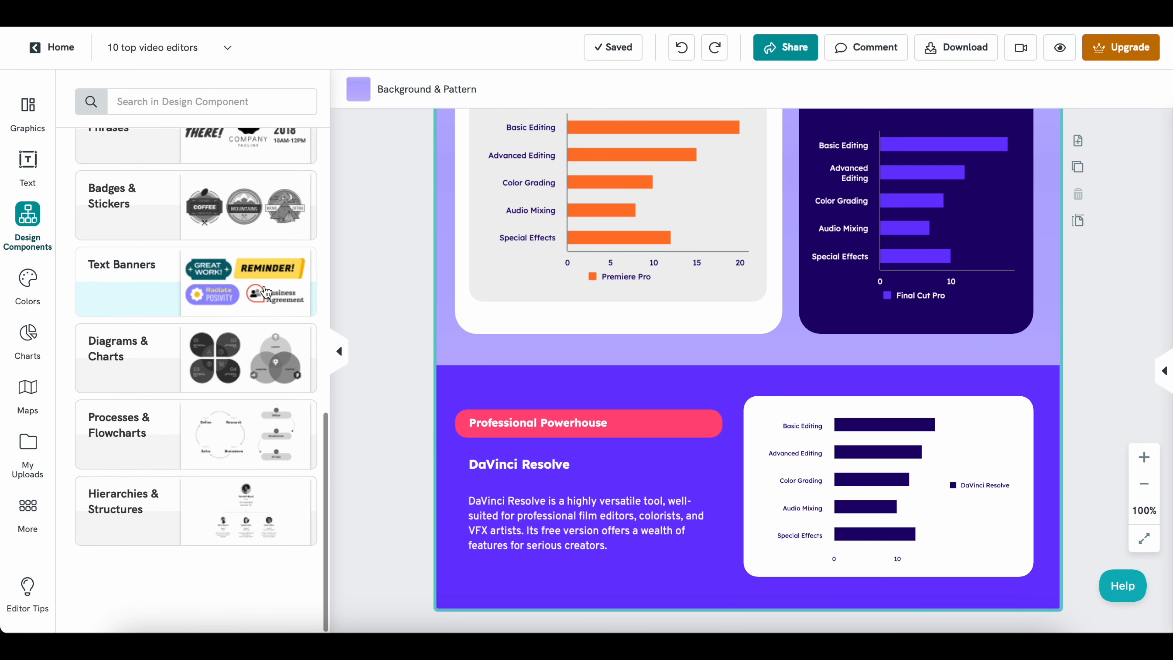
pyautogui.scroll(10, 185, 344)
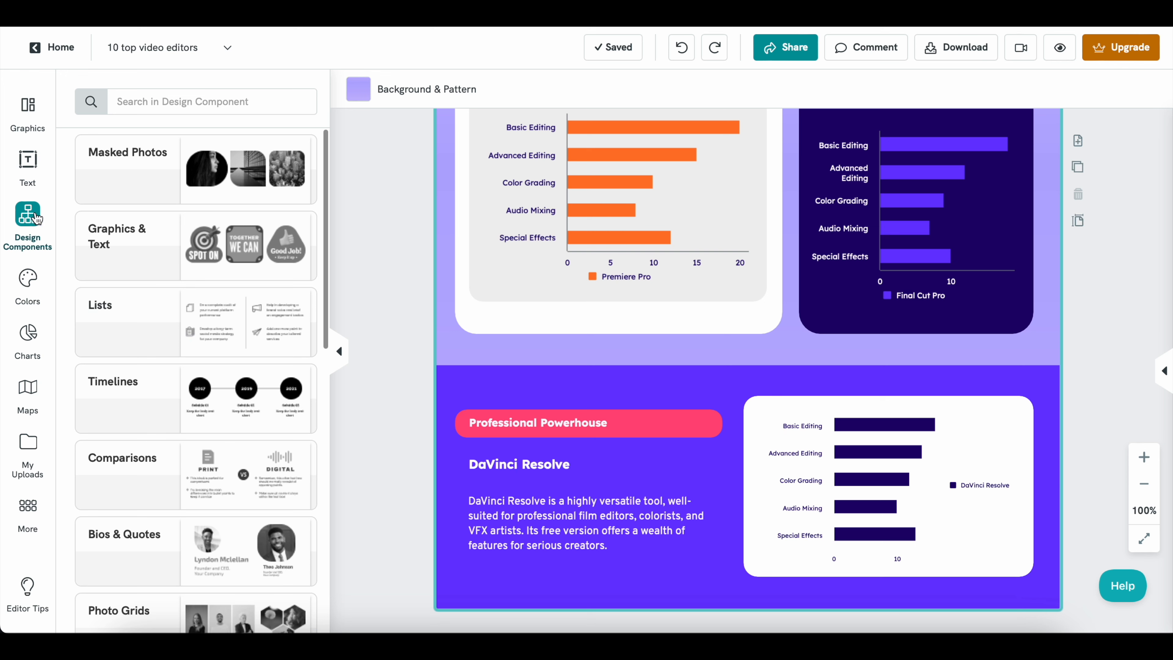
# Try the suggested Green and Pink color schemes on the infographic, then restore the Original scheme
pyautogui.click(24, 286)
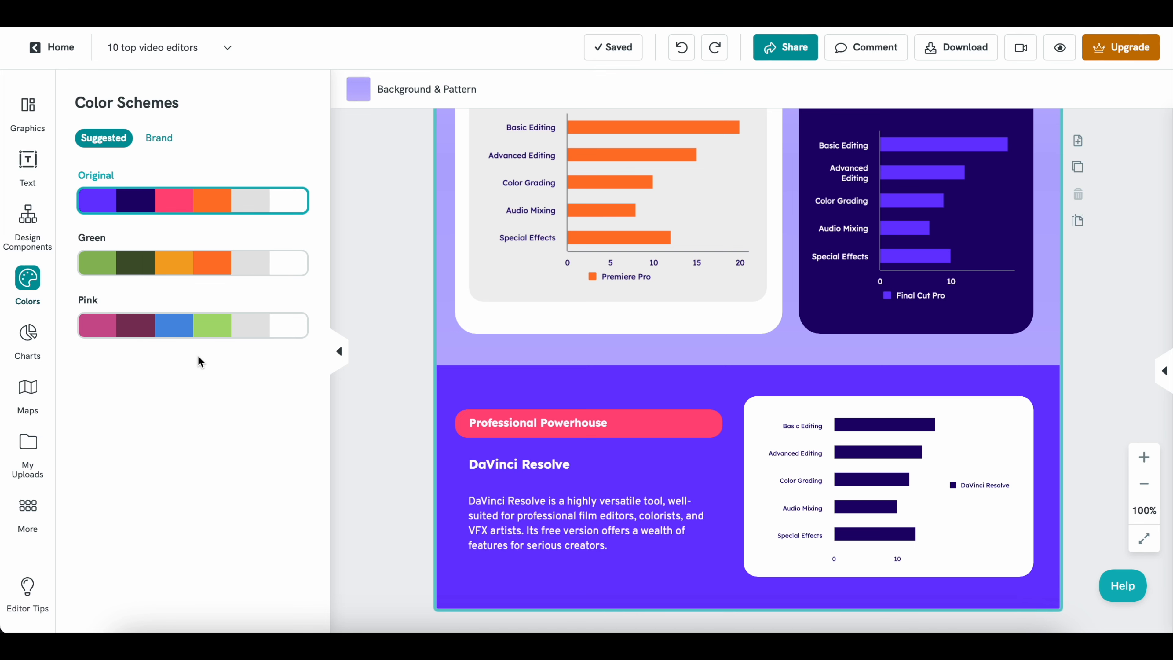
pyautogui.scroll(10, 454, 295)
pyautogui.click(194, 263)
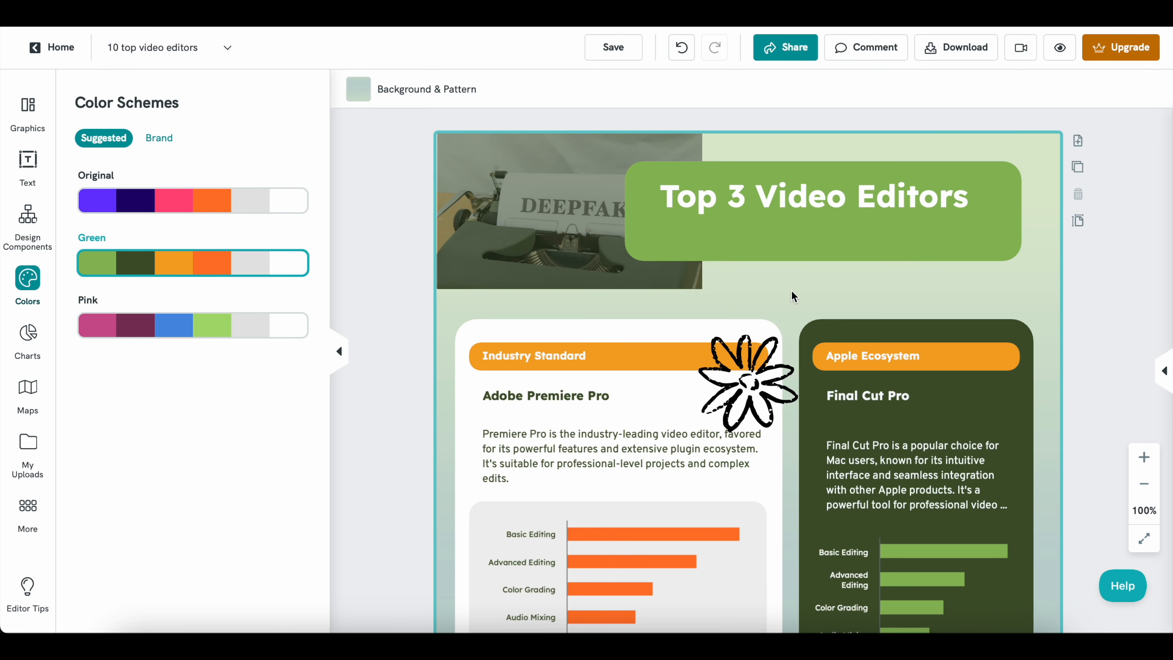
pyautogui.scroll(-8, 797, 298)
pyautogui.scroll(10, 806, 298)
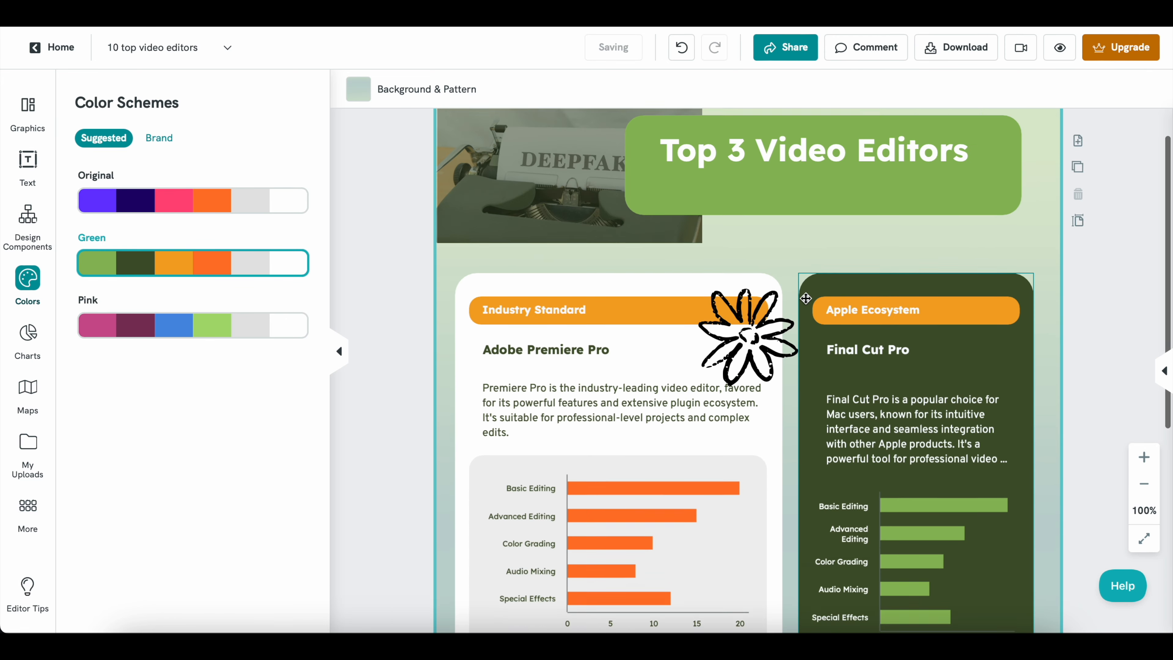
pyautogui.click(211, 327)
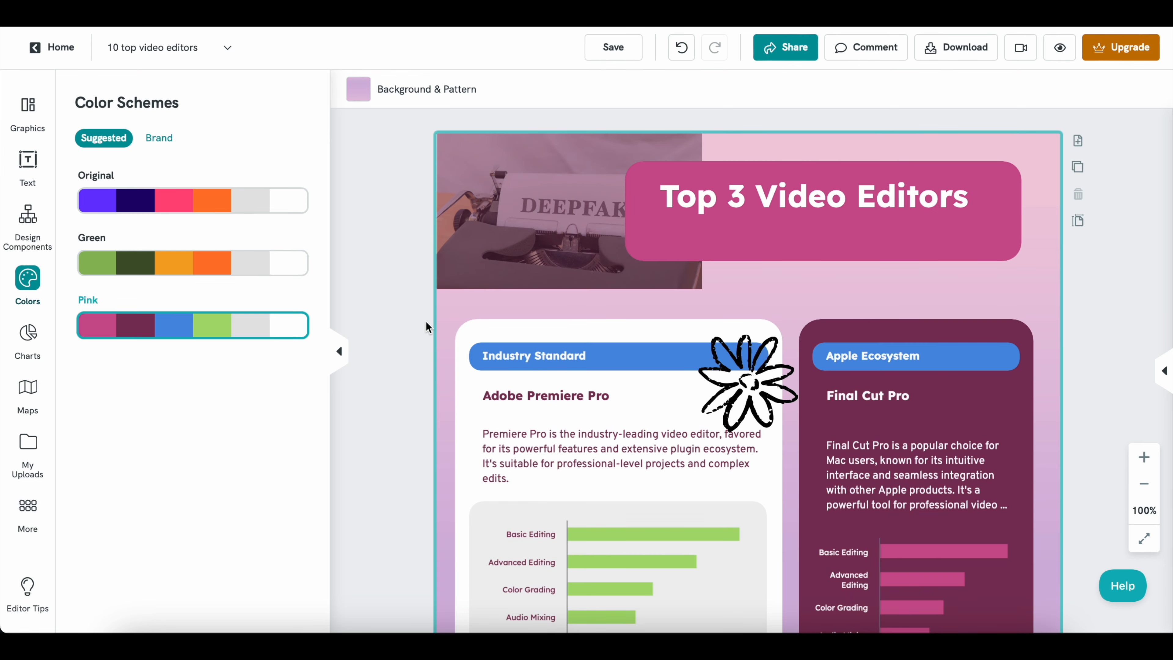
pyautogui.click(221, 206)
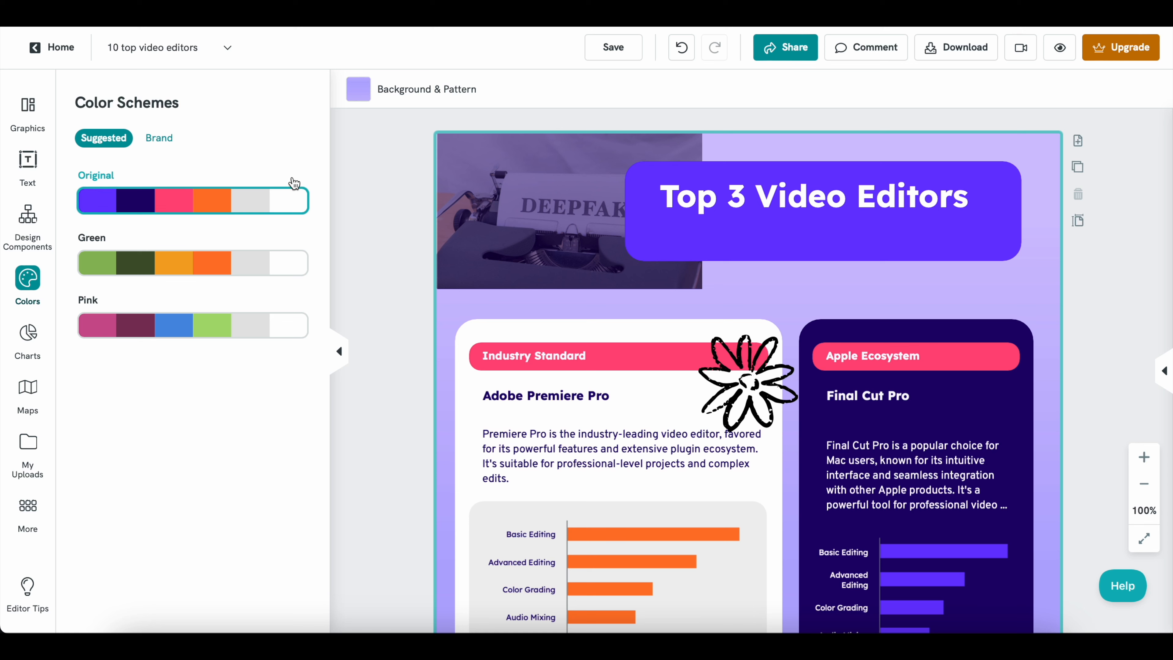
# View the brand color scheme options
pyautogui.click(159, 138)
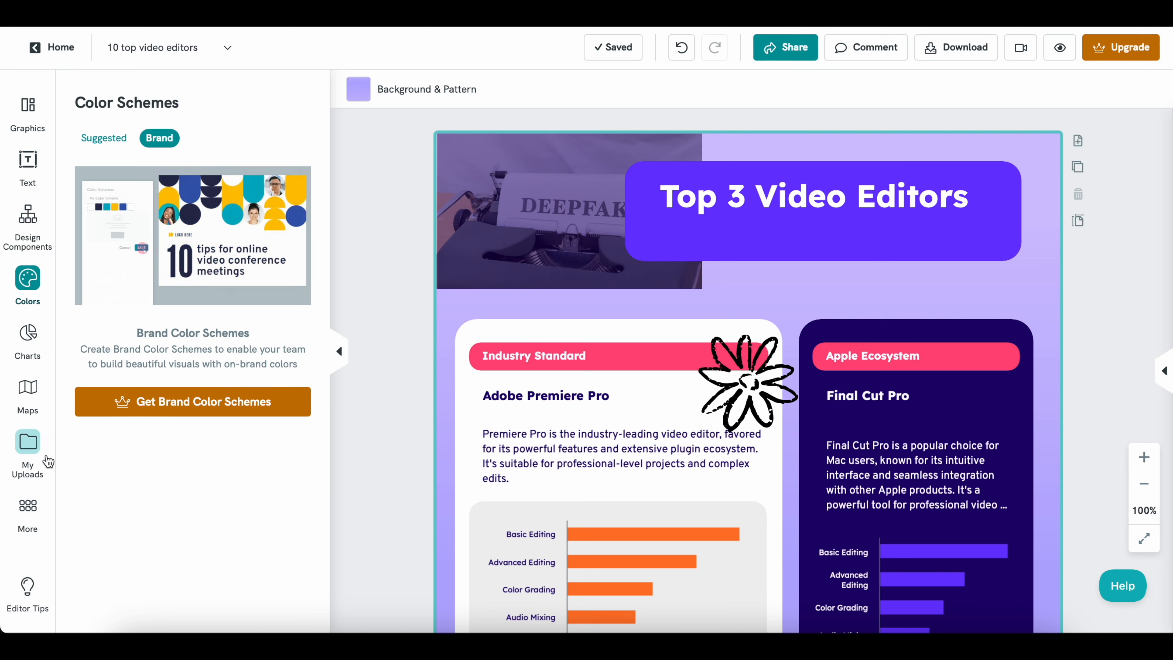
# Look through the available chart types, from Column to Stacked Venn
pyautogui.click(40, 357)
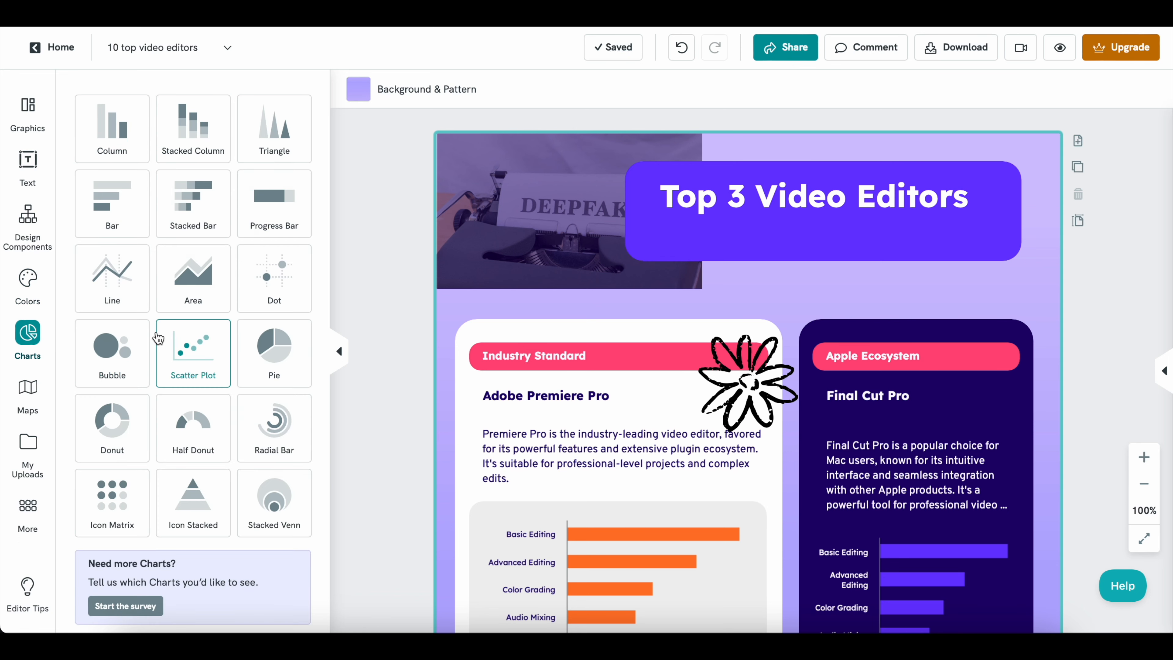
pyautogui.scroll(-2, 203, 391)
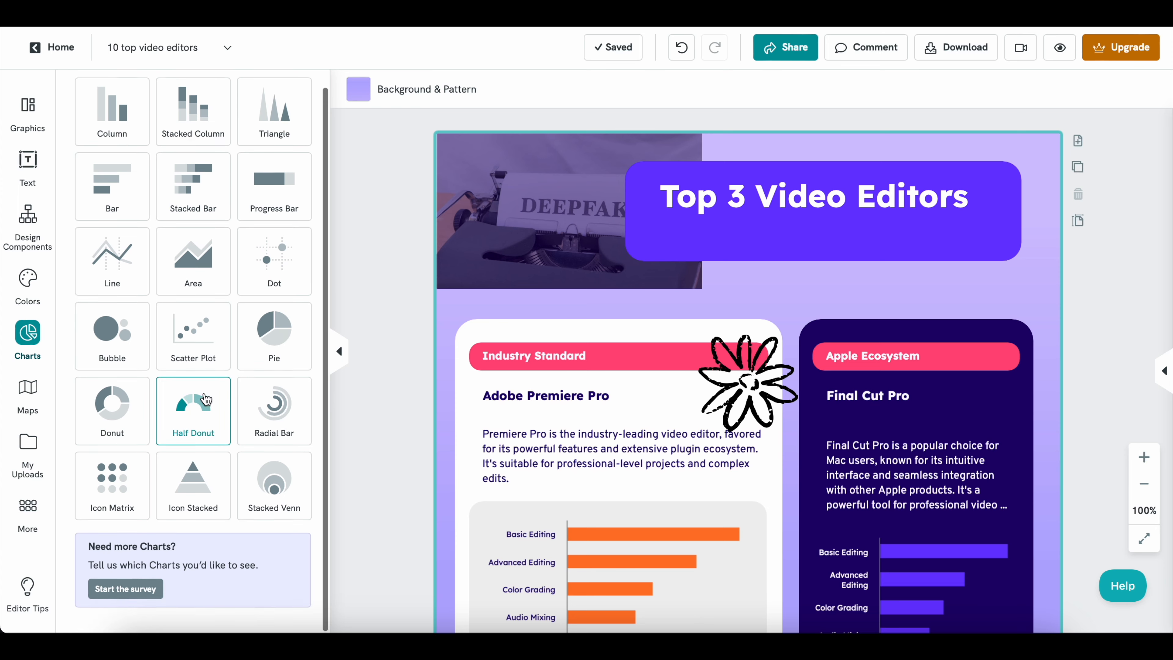
pyautogui.scroll(2, 205, 395)
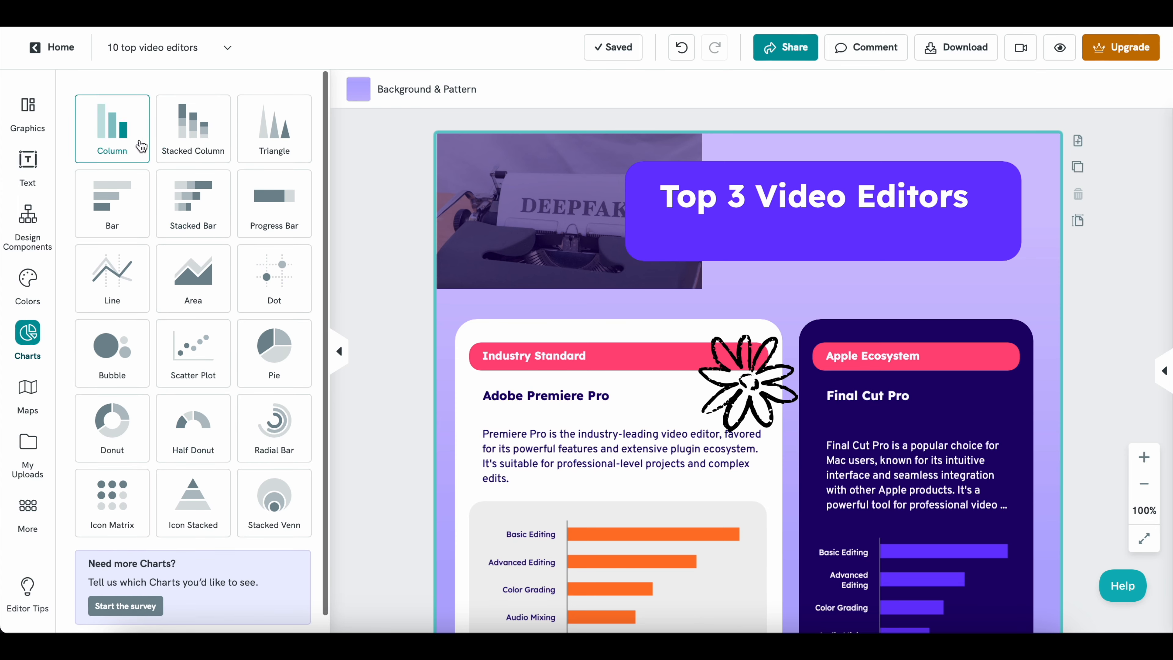
# Browse the icons offered in the graphics library
pyautogui.click(28, 109)
pyautogui.moveTo(191, 348)
pyautogui.scroll(-1, 191, 347)
pyautogui.scroll(1, 190, 347)
pyautogui.scroll(-2, 190, 347)
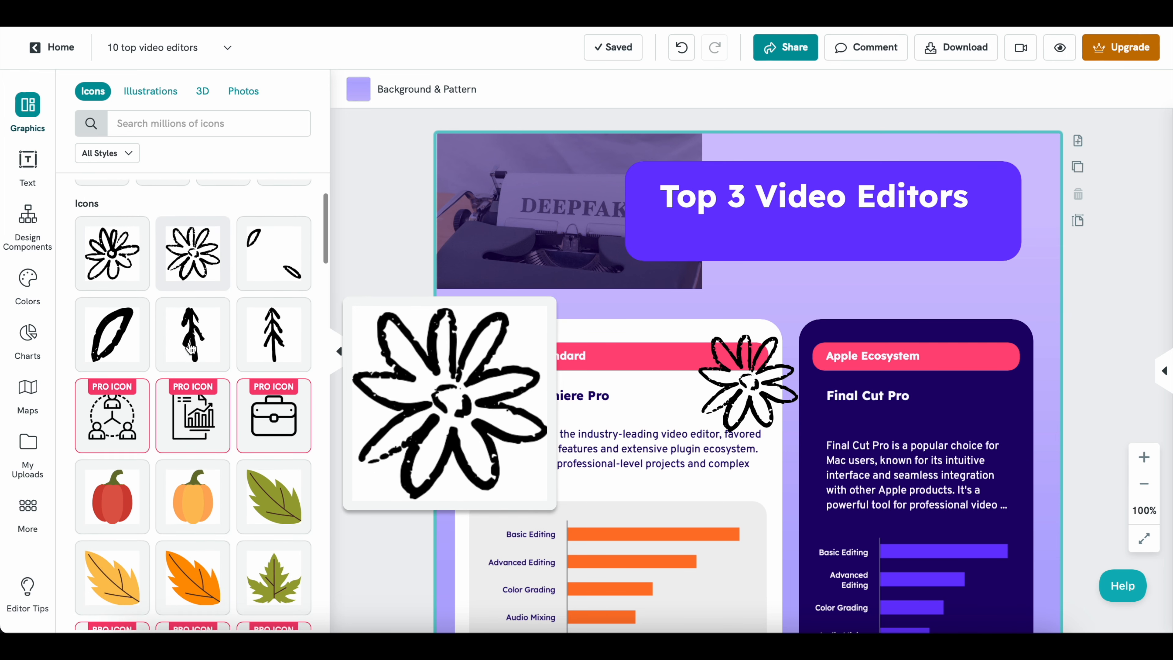
# View the uploaded files area and the saved asset library, then the additional video and table elements
pyautogui.click(37, 435)
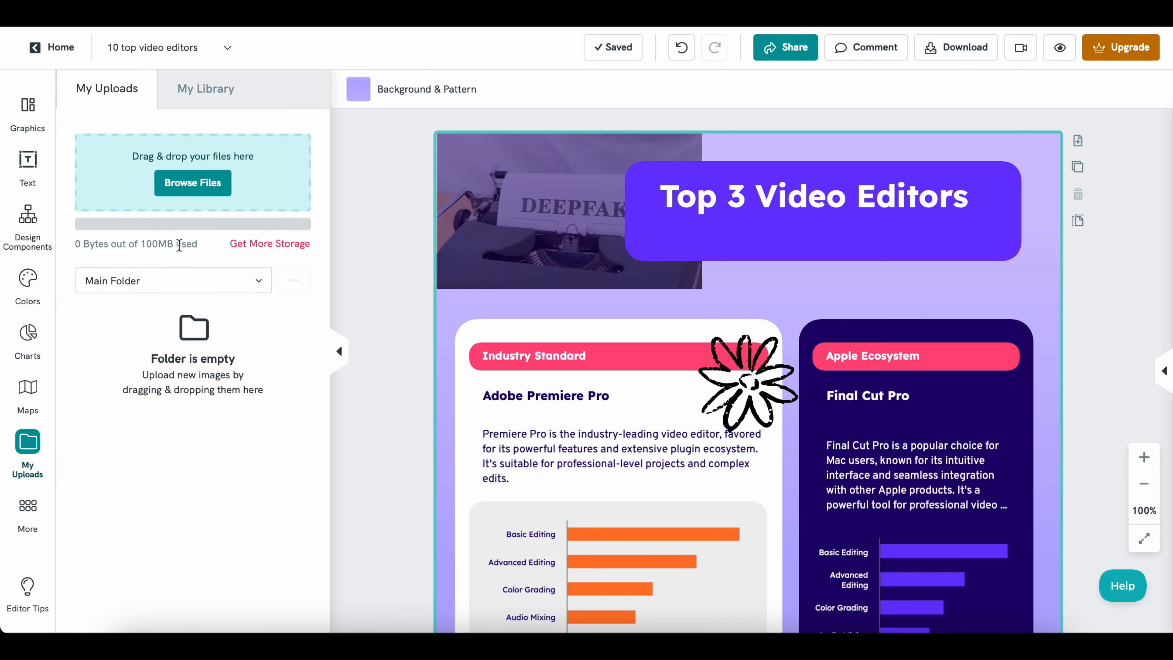
pyautogui.click(207, 95)
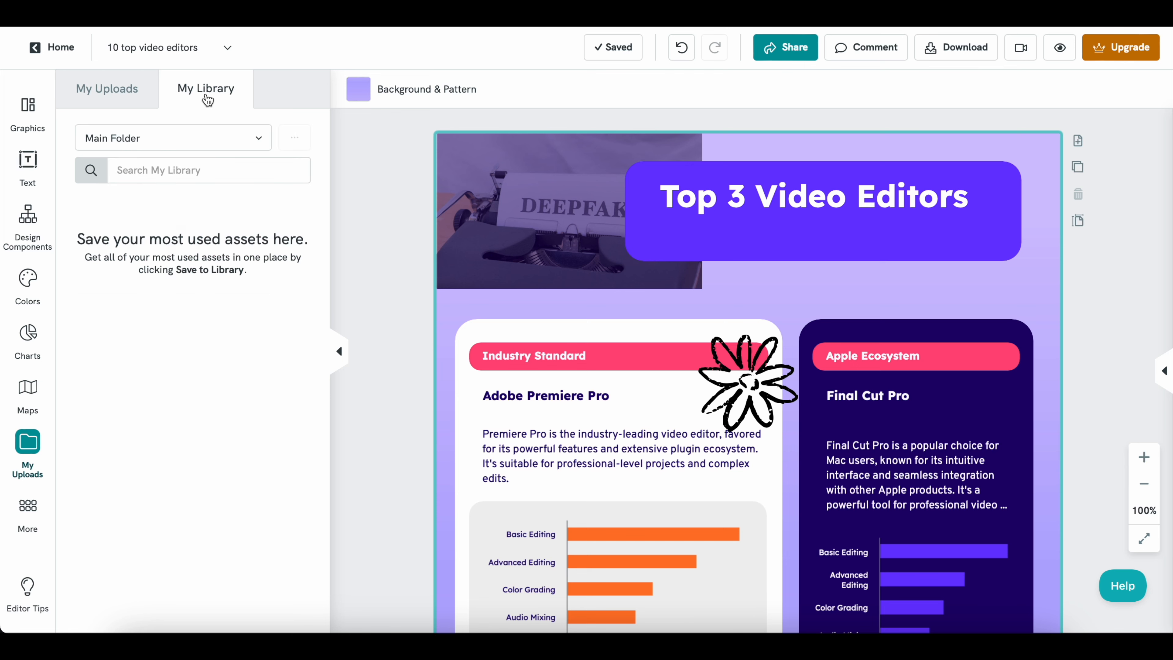
pyautogui.click(110, 94)
pyautogui.click(28, 508)
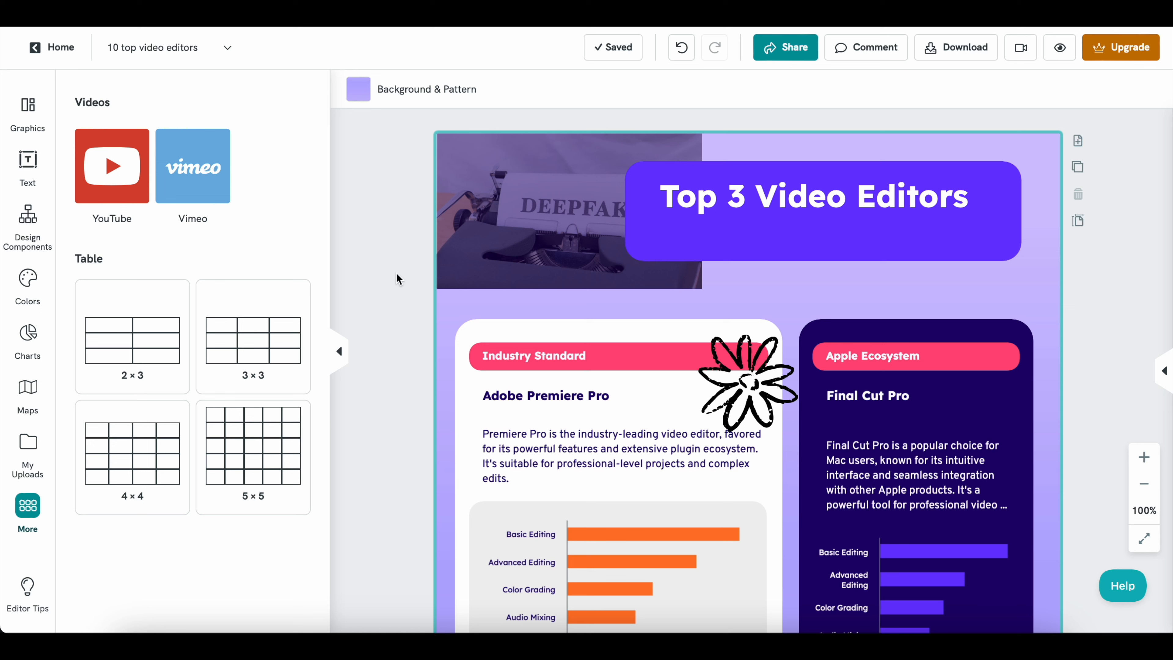
# Return to the graphics library and review the whole infographic from its title to the DaVinci Resolve section
pyautogui.click(28, 107)
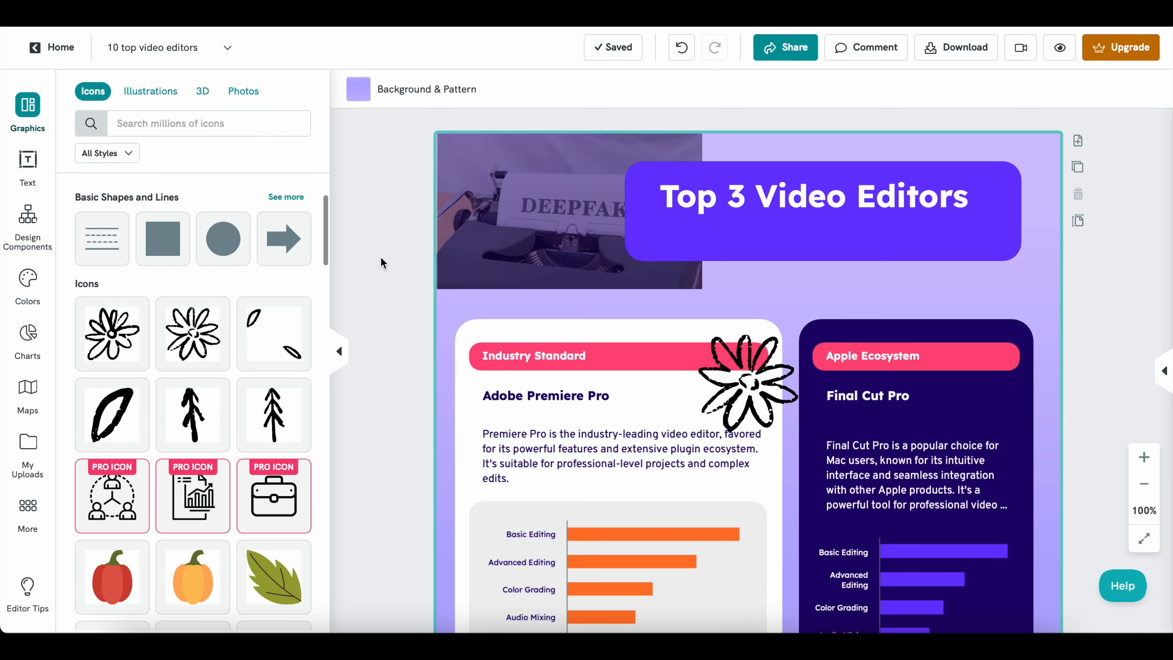
pyautogui.scroll(-8, 396, 237)
pyautogui.scroll(8, 382, 239)
pyautogui.scroll(-7, 382, 253)
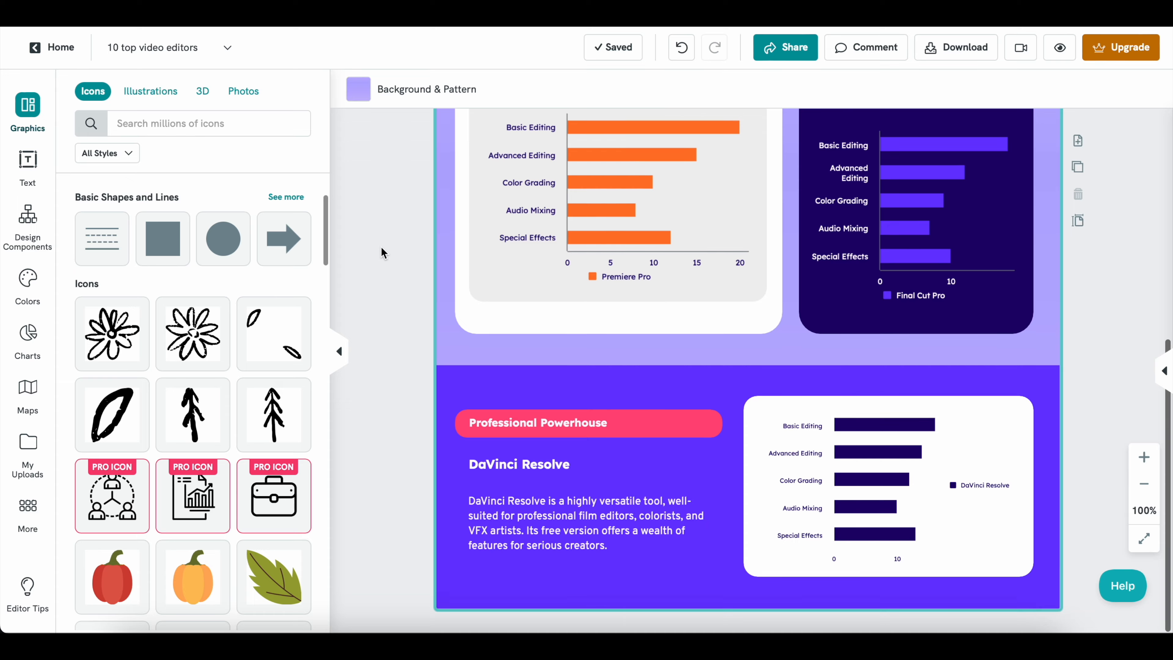
pyautogui.scroll(7, 381, 252)
# Examine the infographic's download settings, including the file format and file quality options, keeping PNG and Normal Quality
pyautogui.click(959, 56)
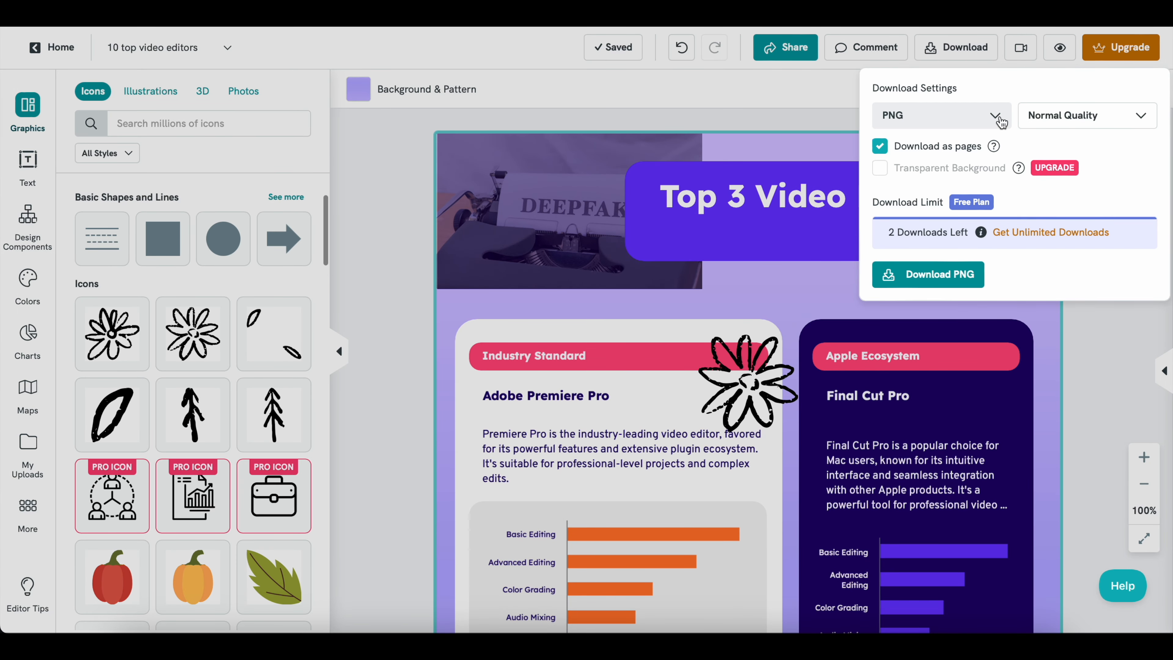
pyautogui.click(1001, 122)
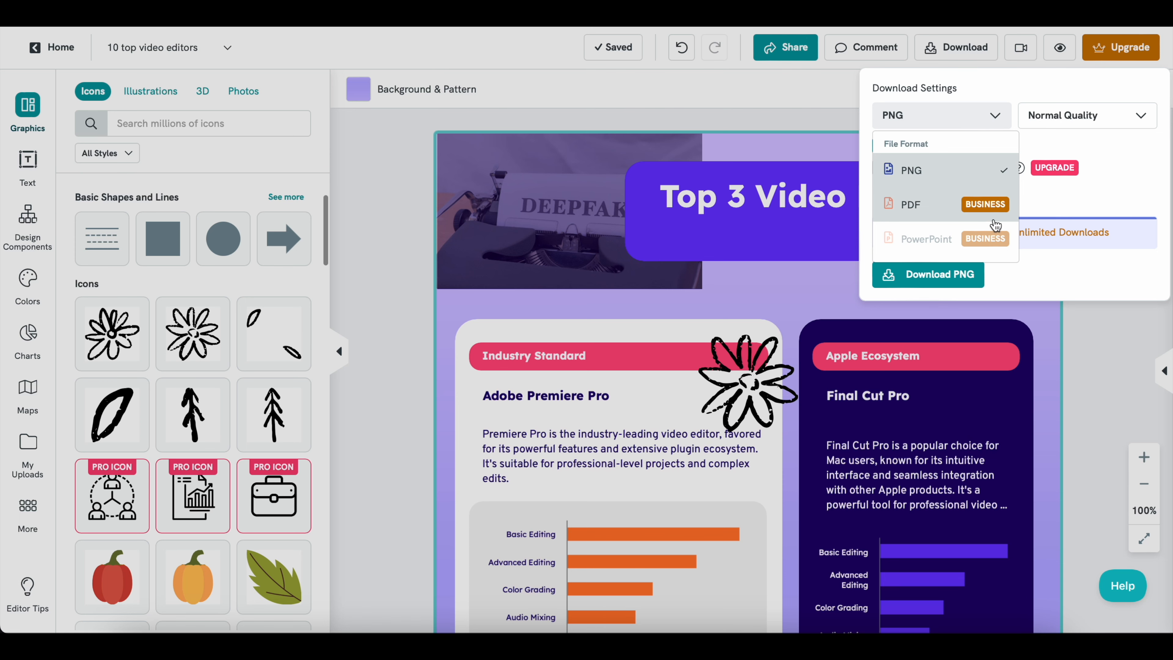
pyautogui.click(1125, 168)
pyautogui.click(899, 70)
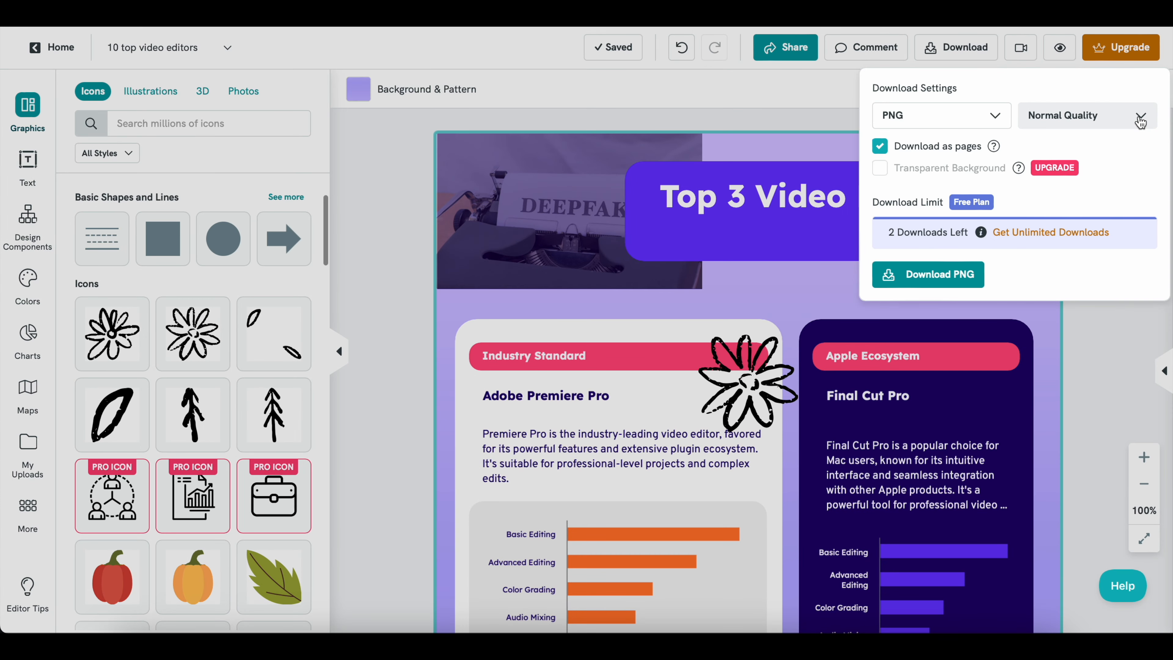
pyautogui.click(1138, 115)
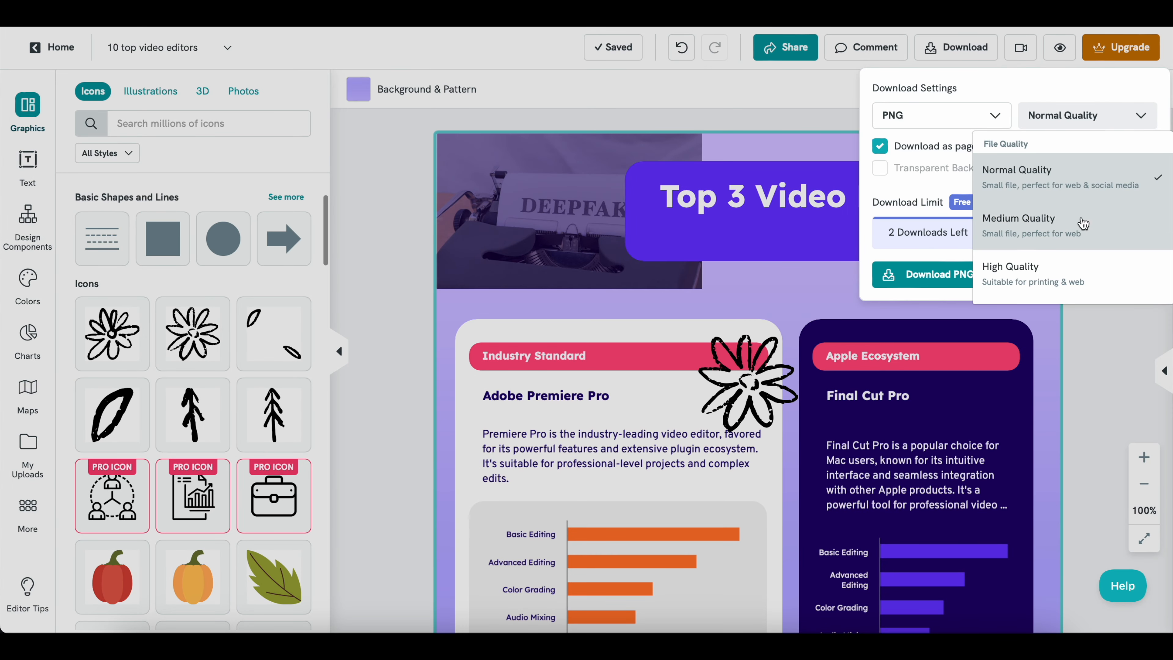
pyautogui.click(903, 194)
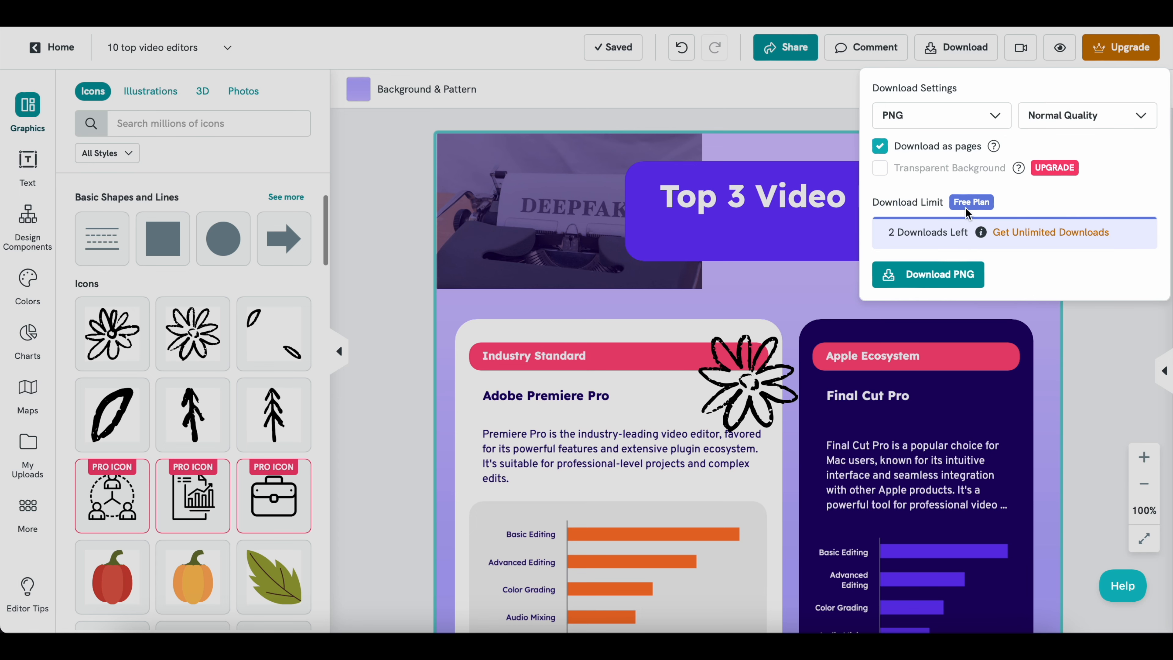